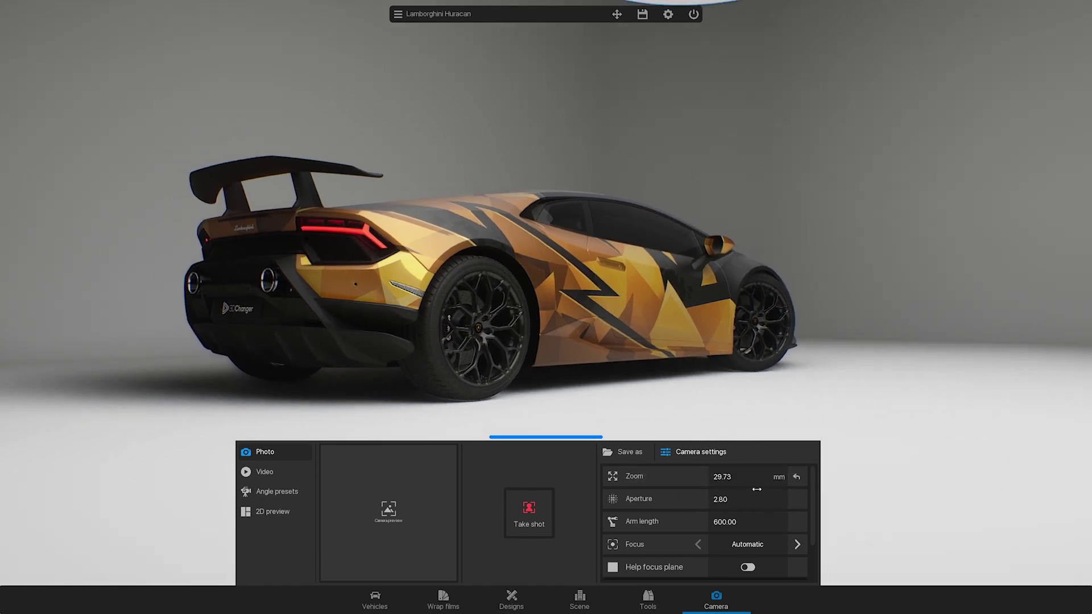
Step: Set the aperture to 8.00 and shorten the arm length to bring the camera closer to the Huracan
{"action": "left_click", "coordinate": [753, 494]}
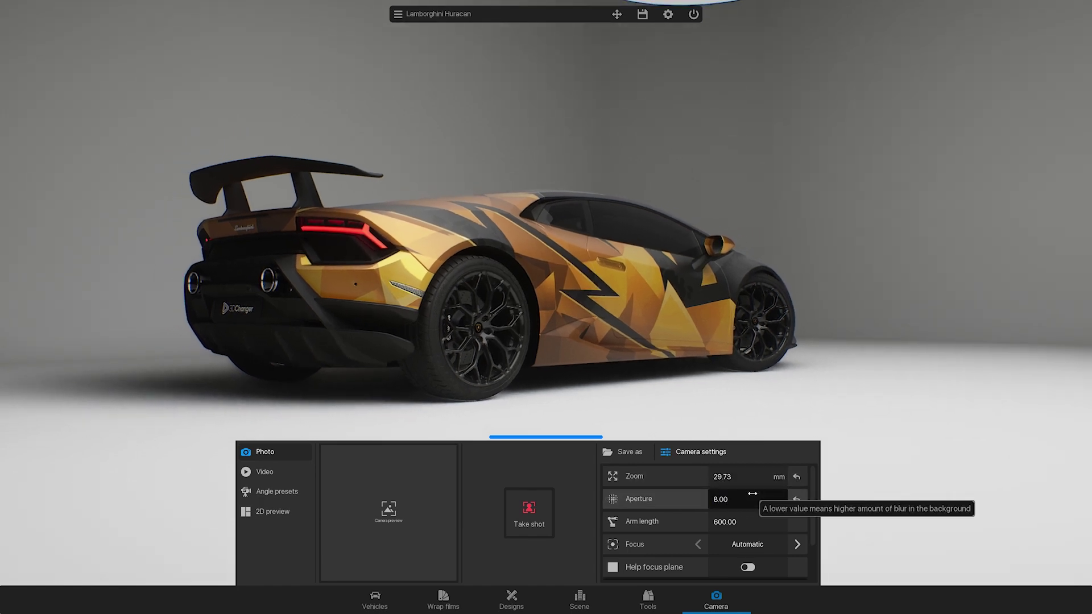
{"action": "left_click_drag", "start_coordinate": [734, 522], "coordinate": [697, 522]}
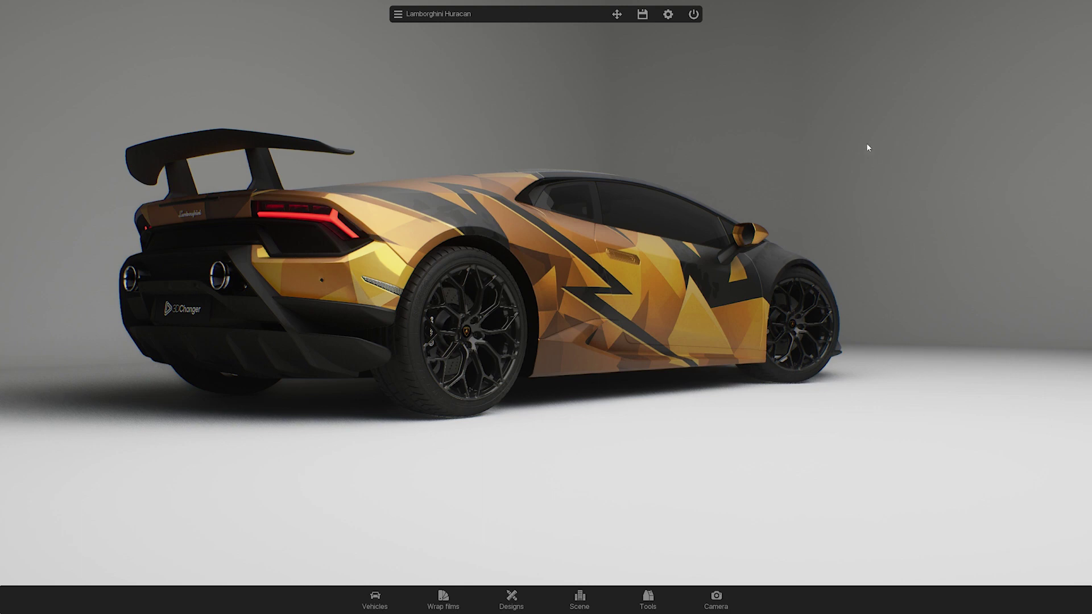
Step: Save the wrapped Huracan scene into the New project slot and close the project dialog
{"action": "left_click", "coordinate": [641, 17]}
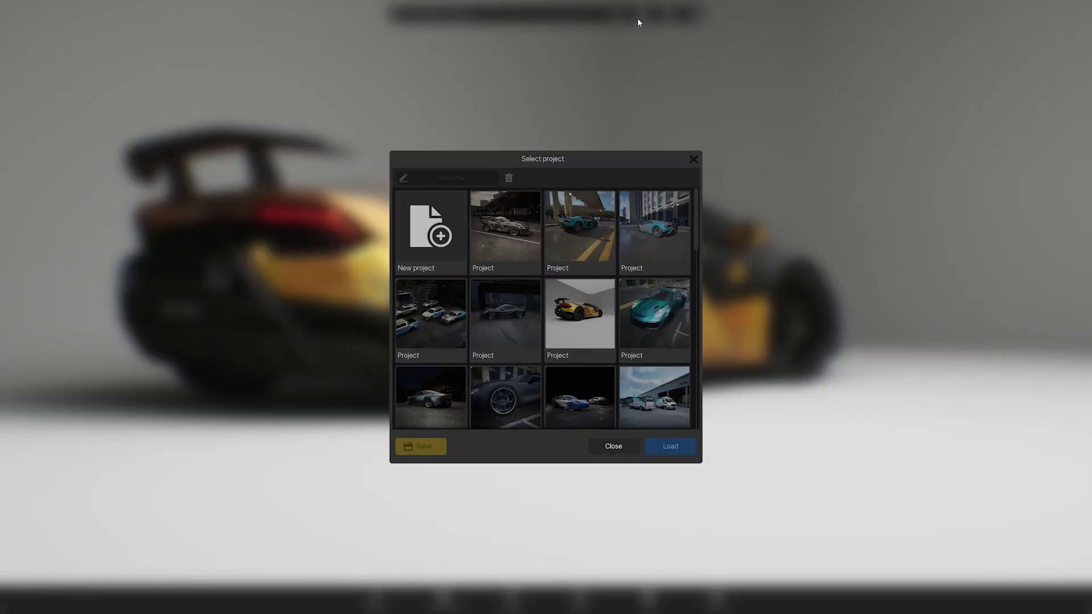
{"action": "left_click", "coordinate": [446, 210]}
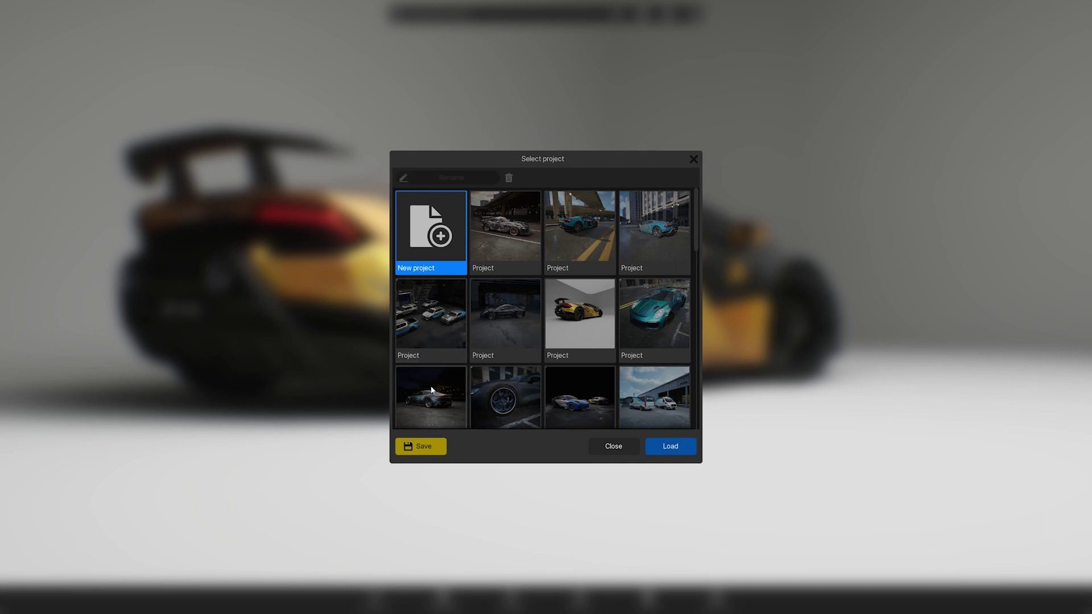
{"action": "left_click", "coordinate": [427, 449]}
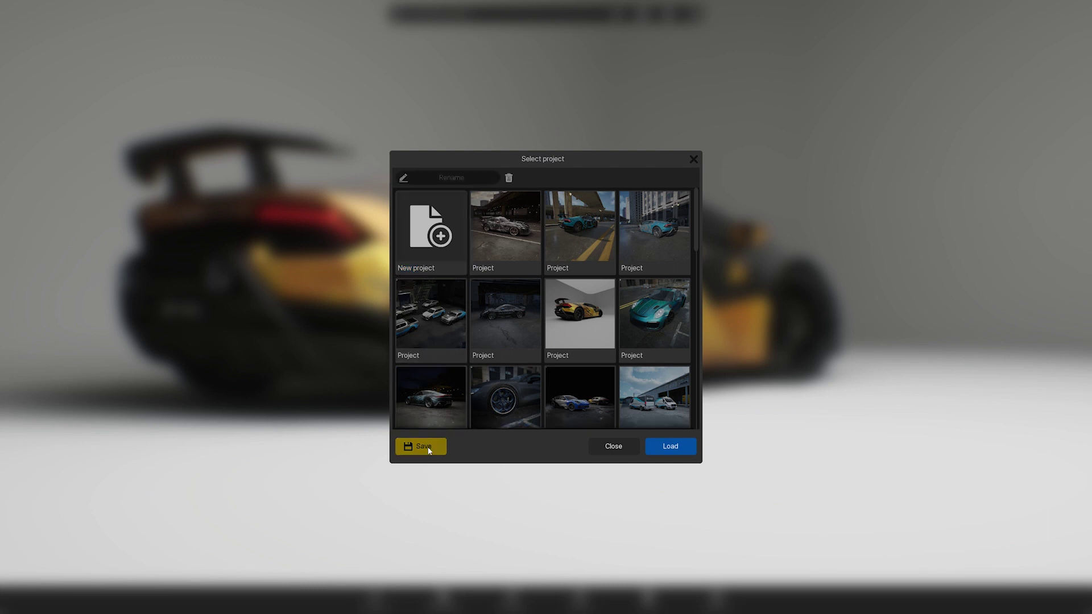
{"action": "left_click", "coordinate": [605, 448]}
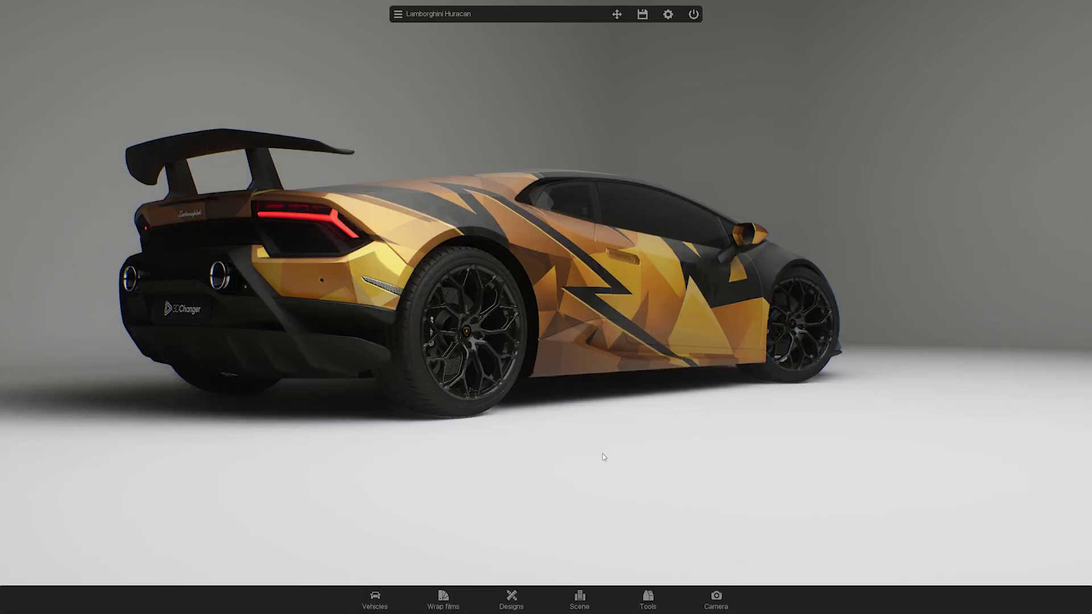
Step: Check the photo save options, then return to camera settings (zoom 35.00 mm, aperture 2.80, arm 600.00)
{"action": "left_click", "coordinate": [723, 601]}
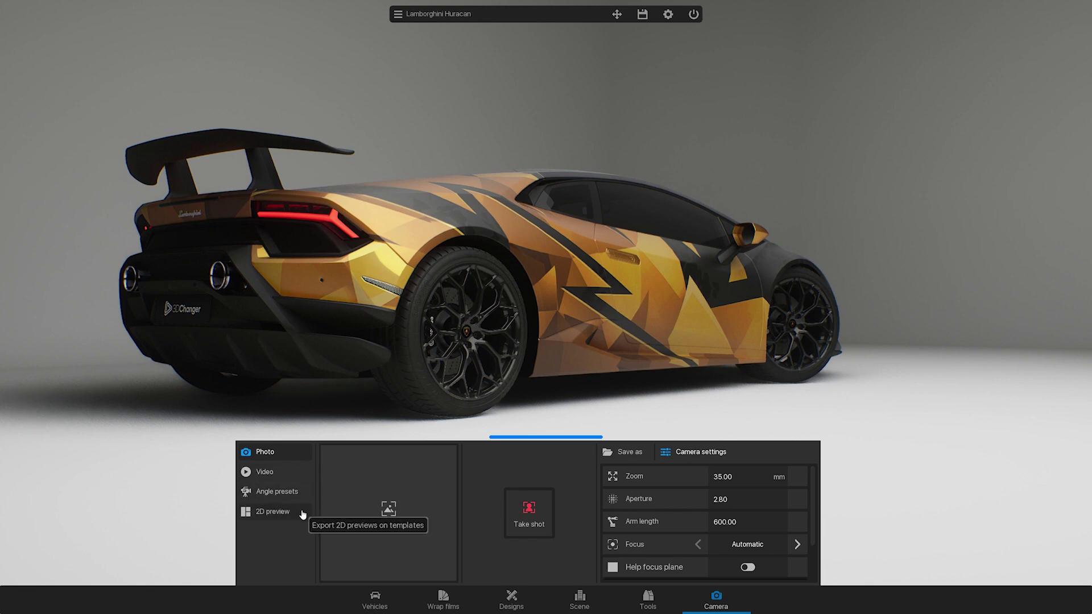
{"action": "left_click", "coordinate": [629, 452]}
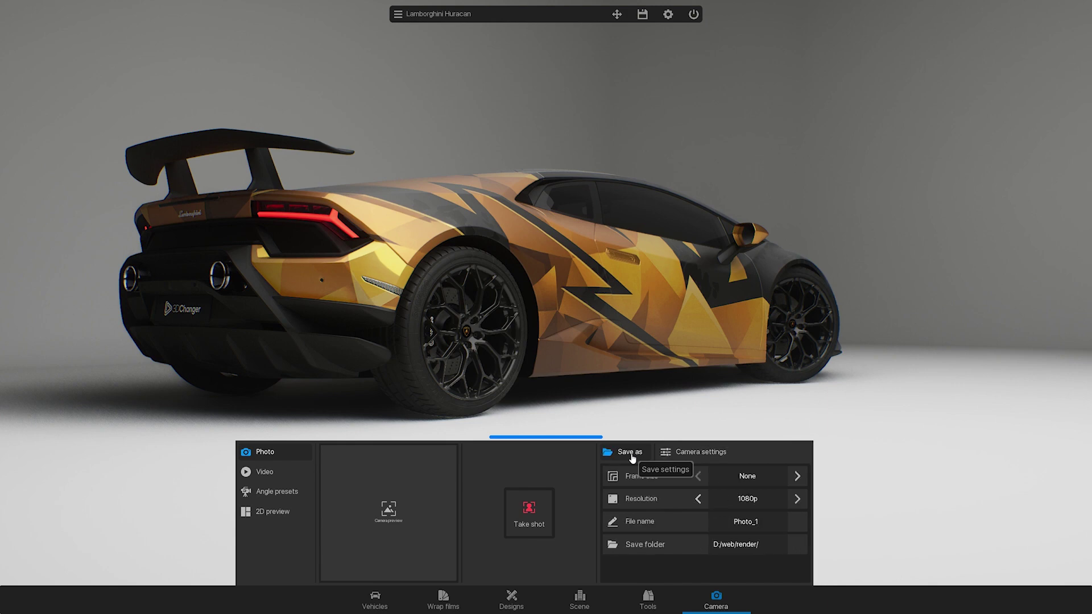
{"action": "left_click", "coordinate": [729, 456]}
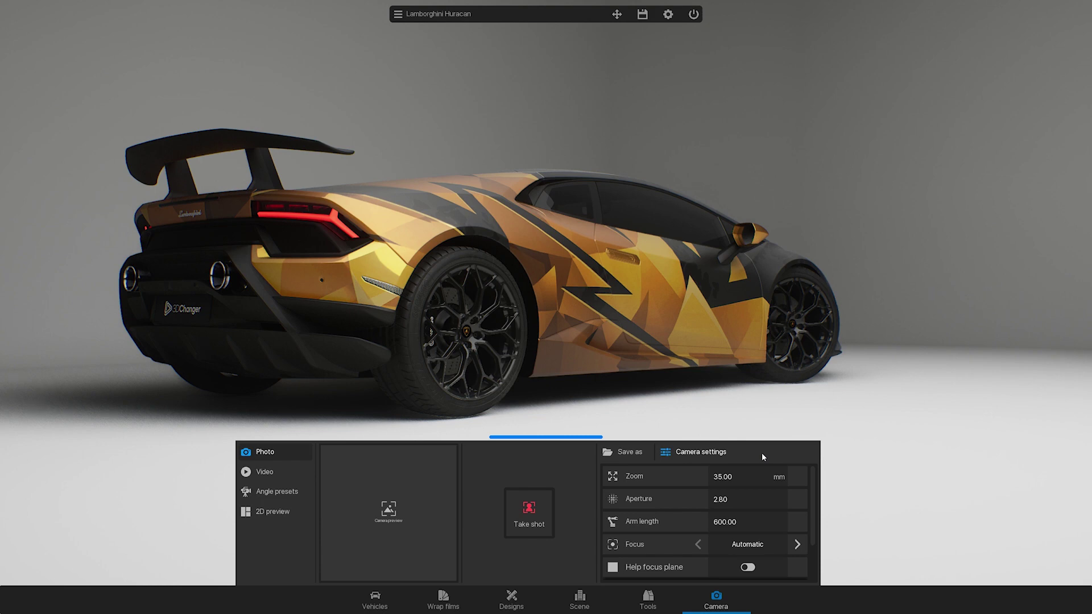
Step: Set the camera zoom to 29.73 mm and the arm length to 475.26
{"action": "left_click_drag", "start_coordinate": [764, 477], "coordinate": [676, 482]}
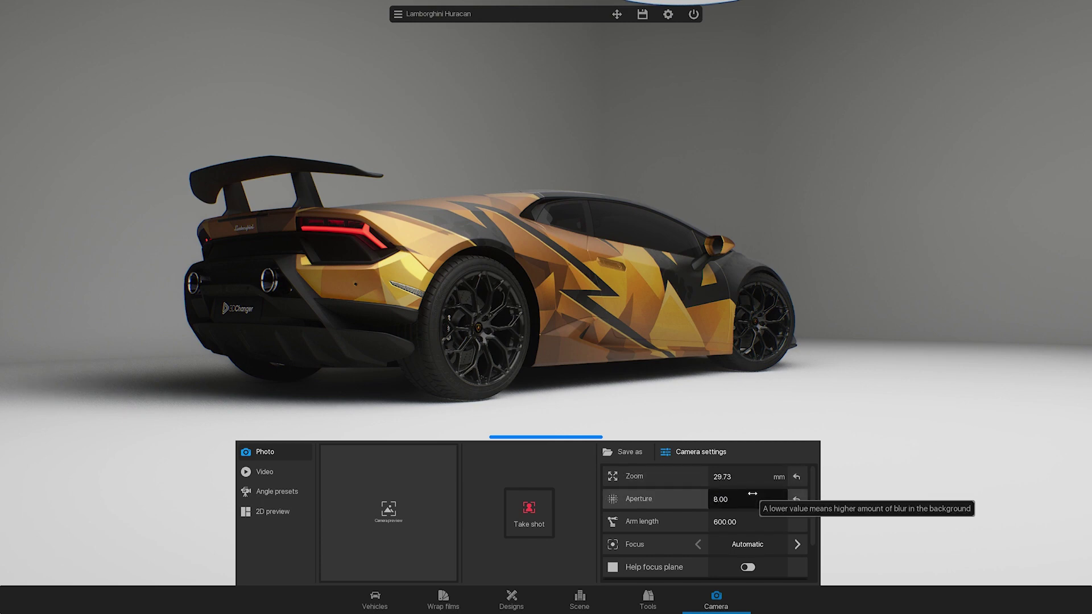
{"action": "left_click_drag", "start_coordinate": [752, 521], "coordinate": [681, 523]}
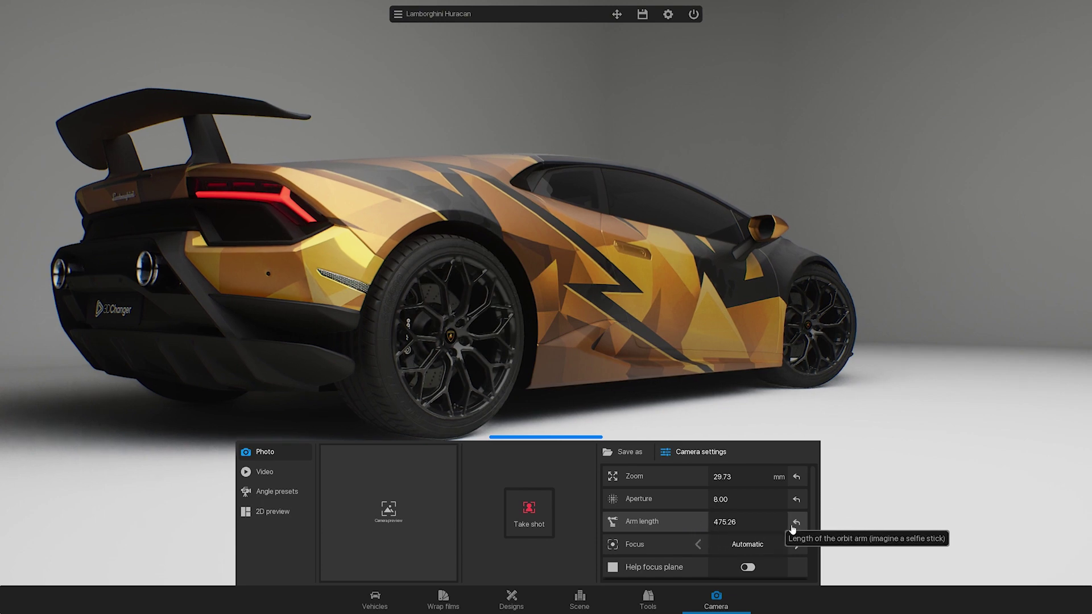
{"action": "scroll", "coordinate": [814, 532], "scroll_direction": "down", "scroll_amount": 1}
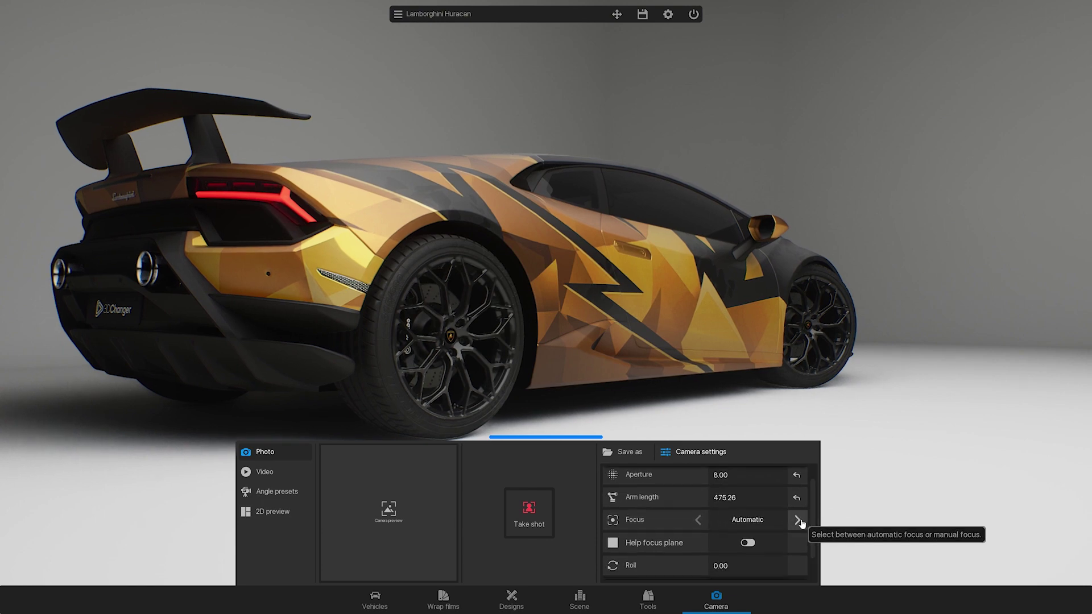
Step: Switch focus to Manual at 302.92 mm, with the focus-plane helper left off
{"action": "left_click", "coordinate": [798, 520]}
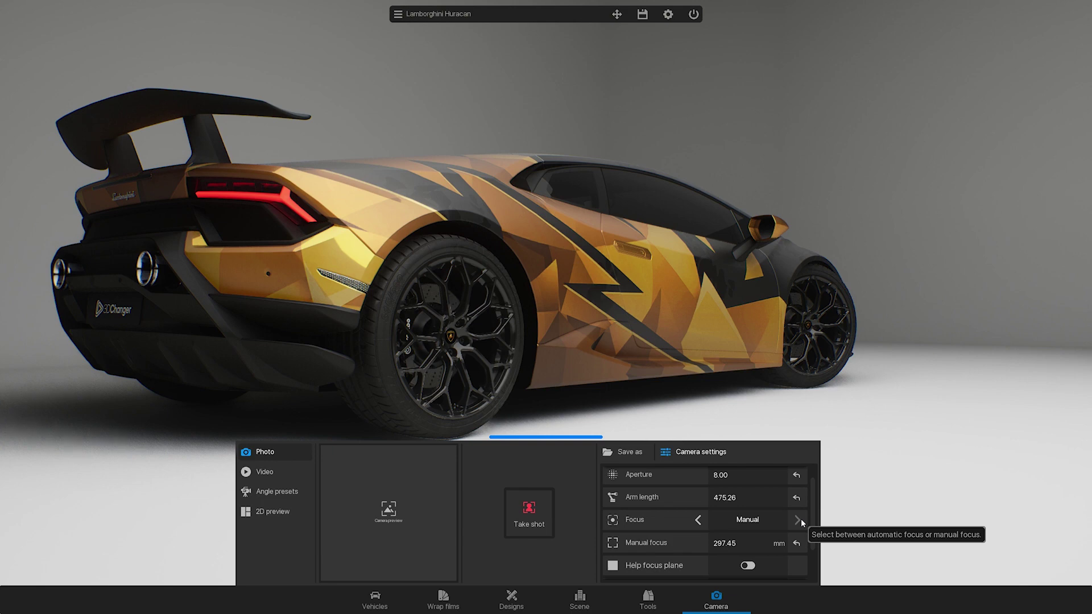
{"action": "left_click", "coordinate": [747, 566]}
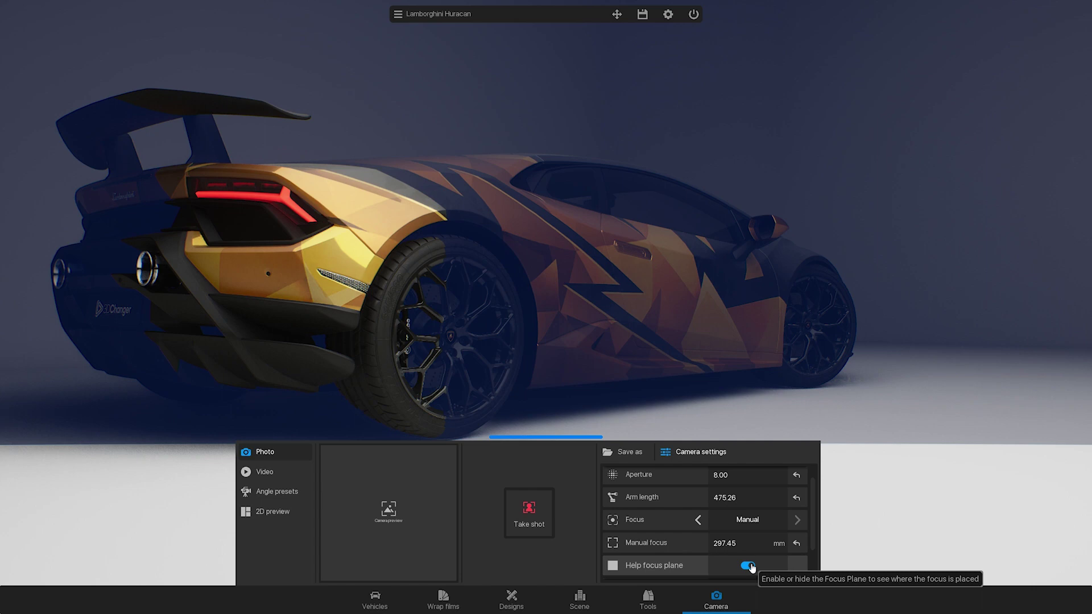
{"action": "mouse_move", "coordinate": [728, 545]}
{"action": "left_mouse_down"}
{"action": "mouse_move", "coordinate": [773, 544]}
{"action": "mouse_move", "coordinate": [731, 545]}
{"action": "left_mouse_up"}
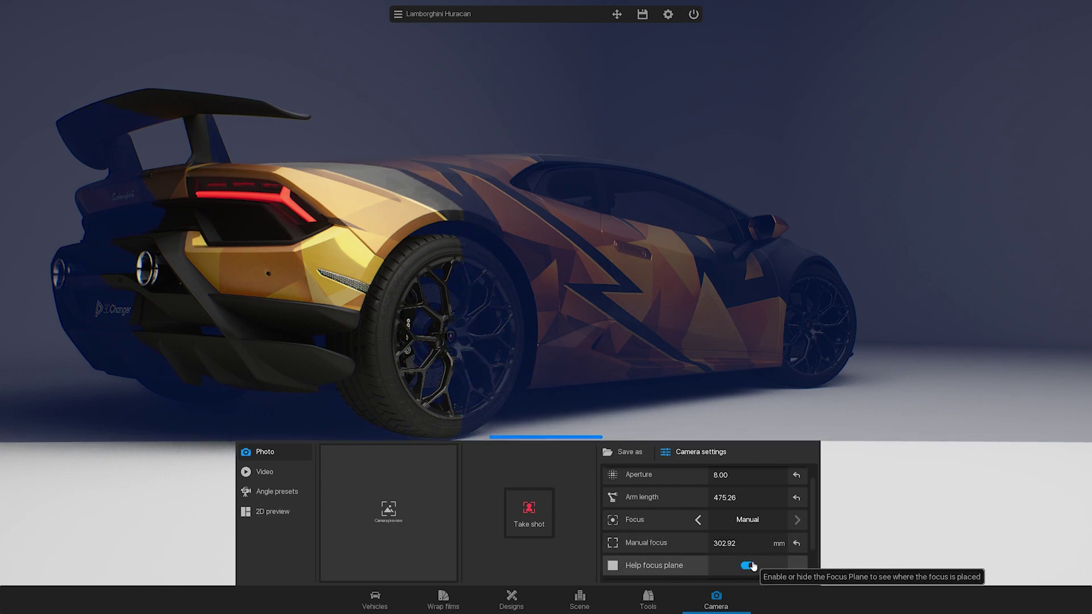
{"action": "left_click", "coordinate": [748, 566]}
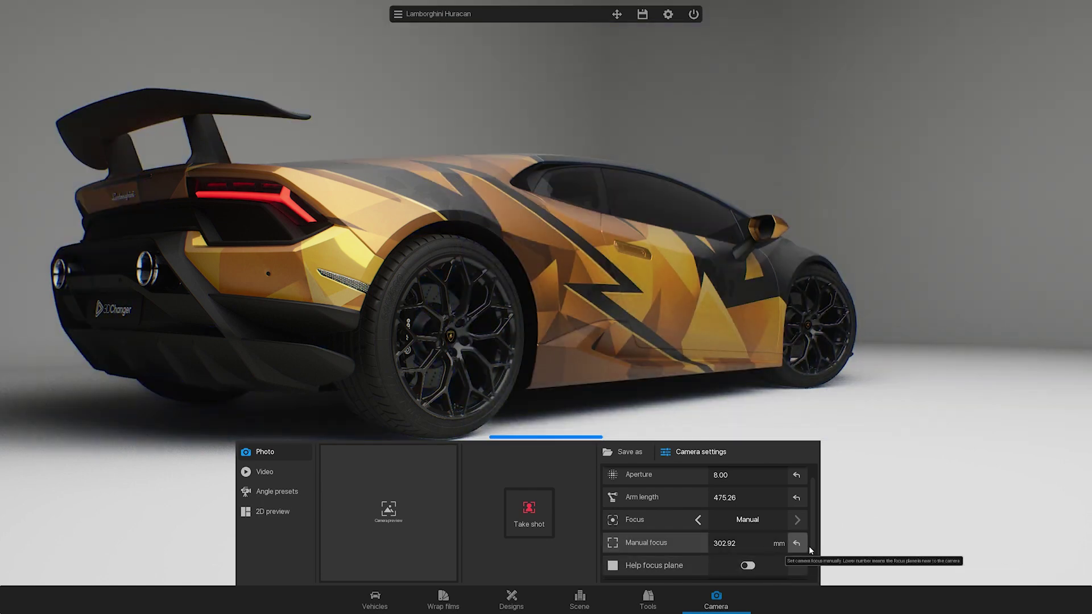
{"action": "scroll", "coordinate": [813, 567], "scroll_direction": "down", "scroll_amount": 2}
Step: Tilt the camera to pitch -0.66 and yaw -3.20, with roll reset to 0.00
{"action": "scroll", "coordinate": [813, 572], "scroll_direction": "down", "scroll_amount": 1}
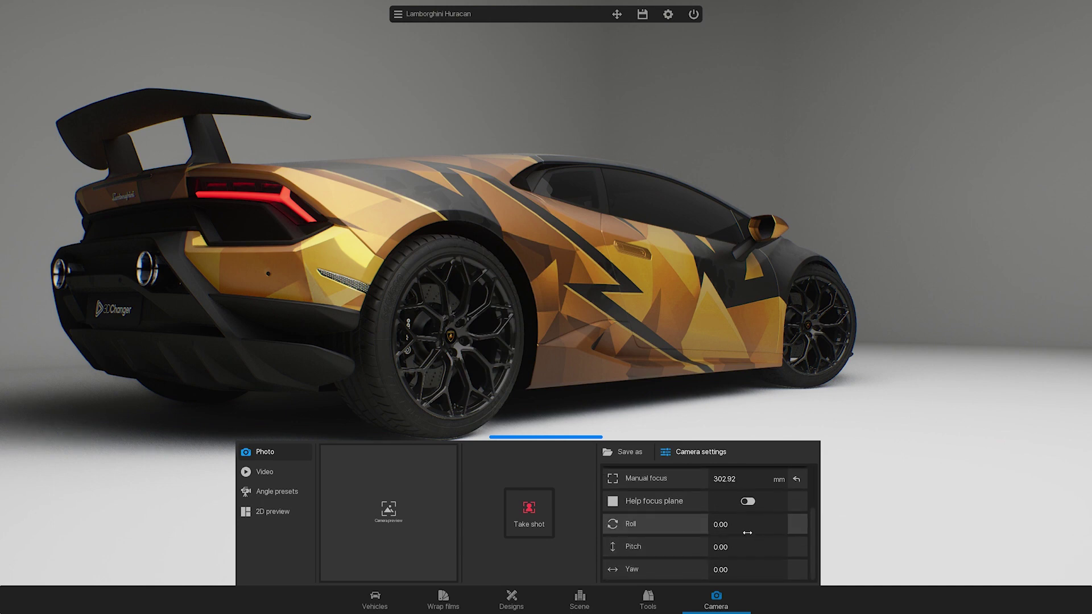
{"action": "left_click_drag", "start_coordinate": [749, 533], "coordinate": [727, 569]}
{"action": "left_click", "coordinate": [795, 527]}
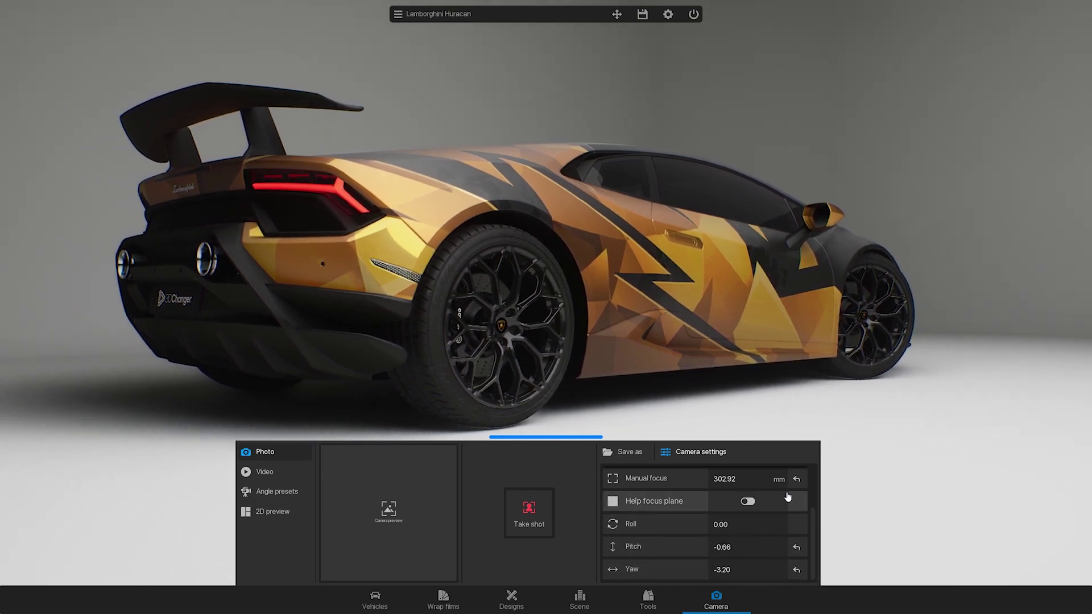
{"action": "left_click", "coordinate": [645, 458]}
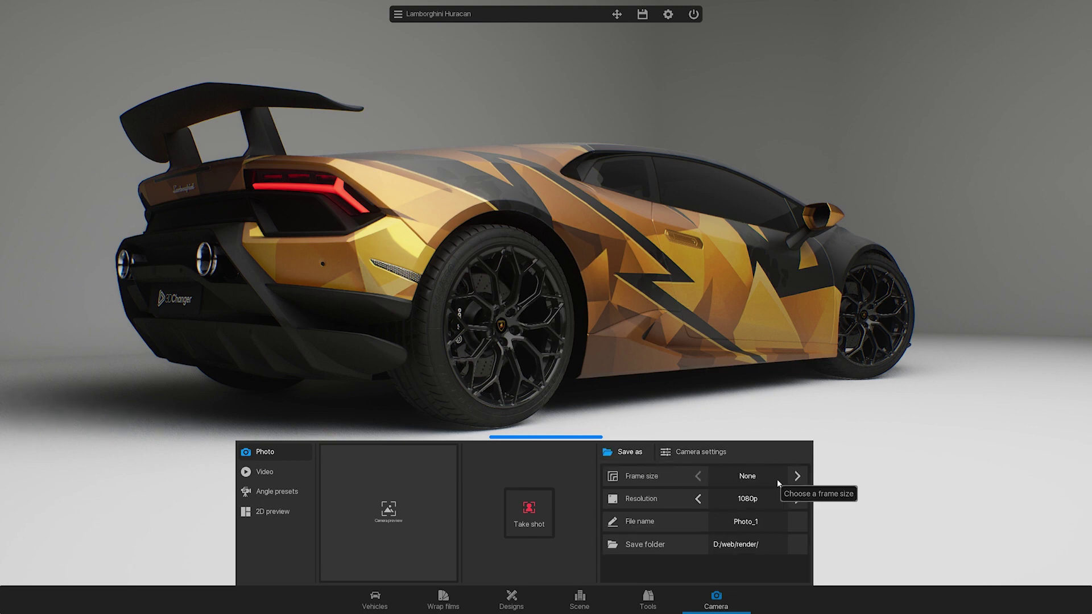
Step: Set the photo output to Cinematic frame at 1440p with file name Huracan_1
{"action": "left_click", "coordinate": [799, 479]}
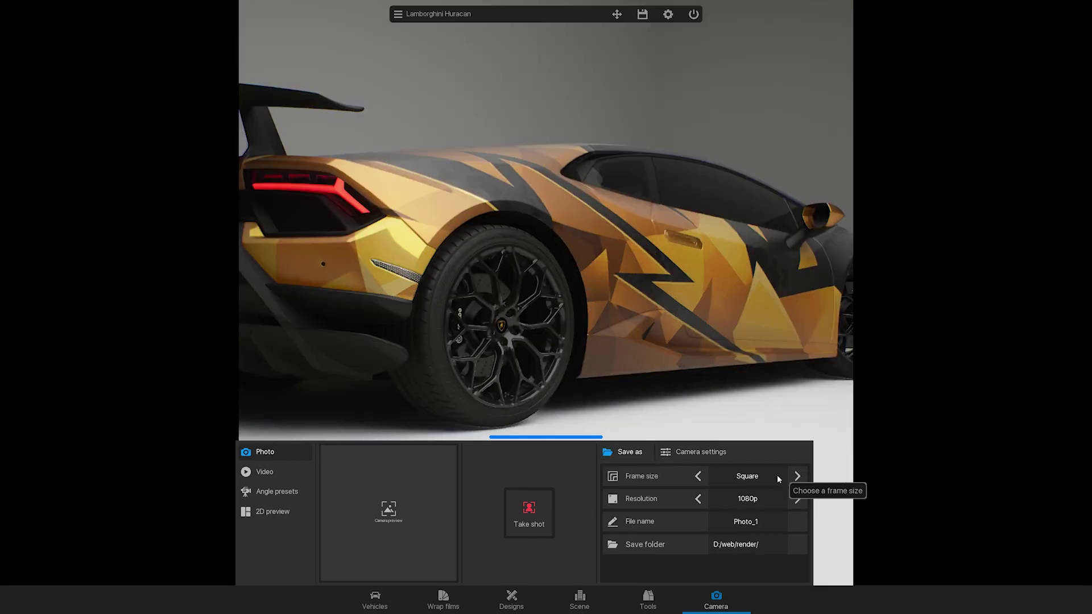
{"action": "left_click", "coordinate": [698, 476]}
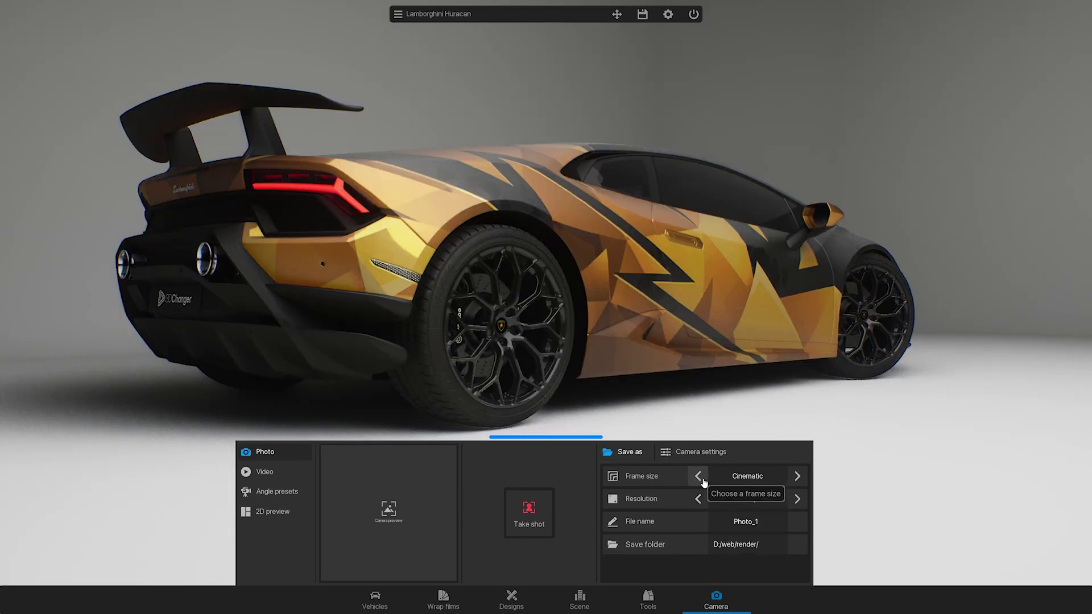
{"action": "left_click", "coordinate": [797, 500]}
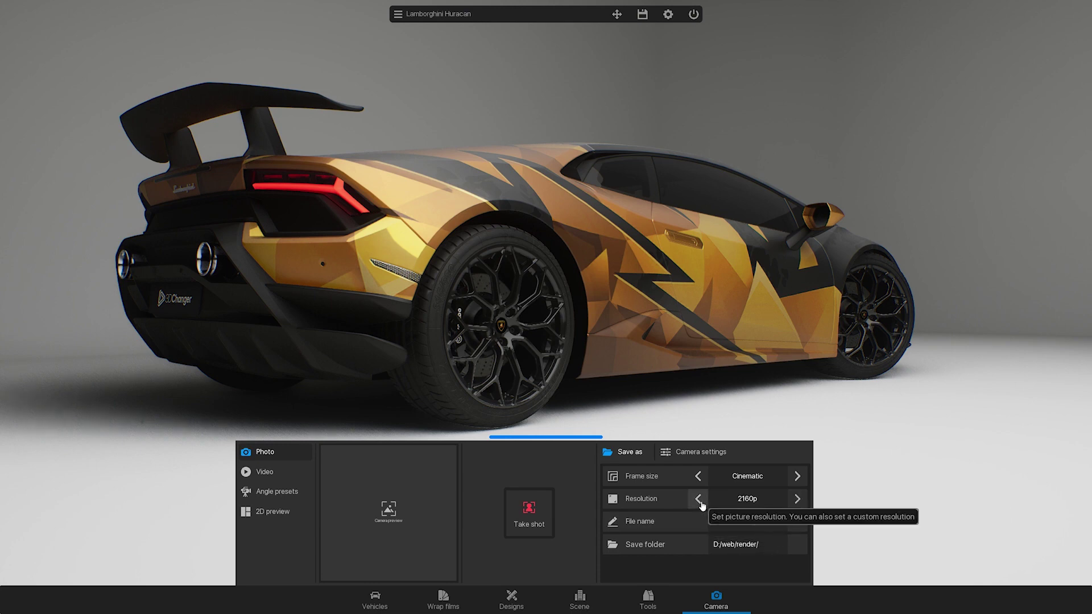
{"action": "left_click", "coordinate": [733, 522]}
{"action": "key", "text": "BackSpace"}
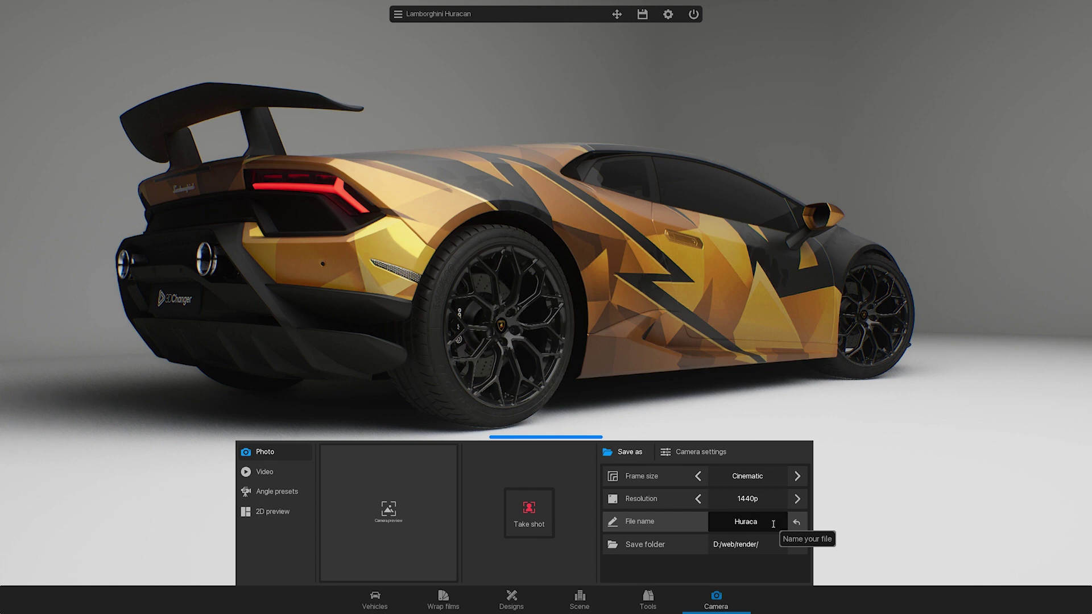
{"action": "type", "text": "Huracan_1"}
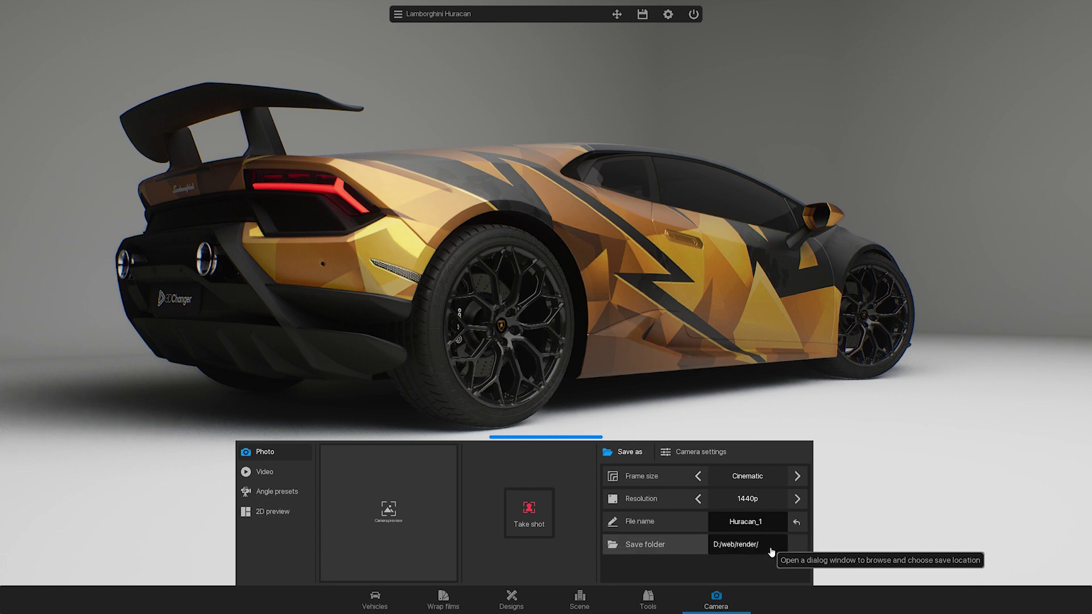
{"action": "left_click", "coordinate": [749, 545]}
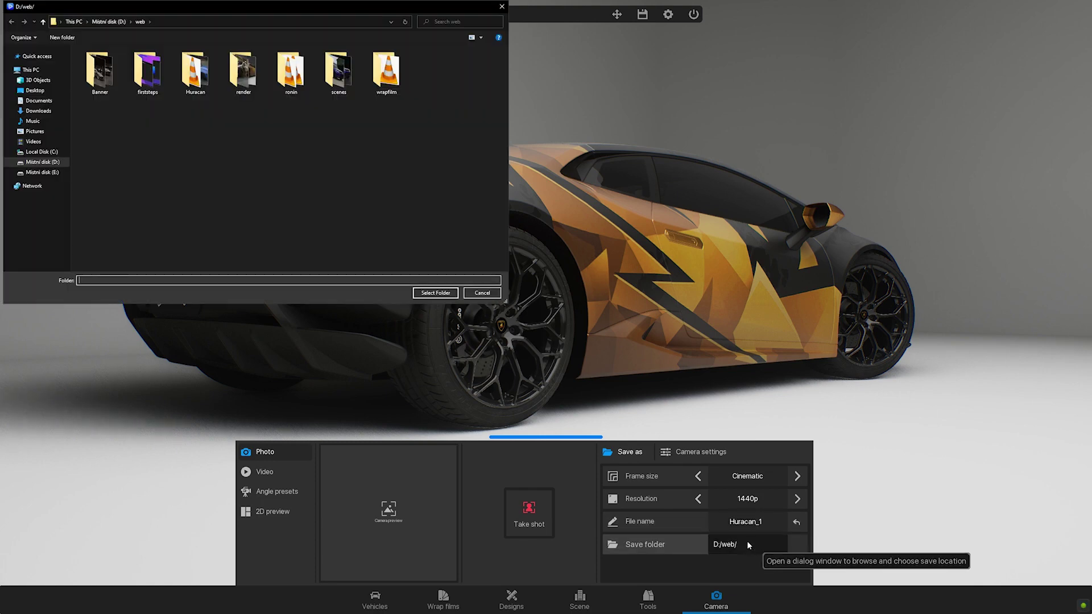
Step: Create a Huracan_yellow folder in D:/web as the save folder and take the Huracan_1 photo
{"action": "right_click", "coordinate": [401, 193]}
{"action": "mouse_move", "coordinate": [483, 286]}
{"action": "left_click", "coordinate": [523, 283]}
{"action": "type", "text": "Huracan_yellow"}
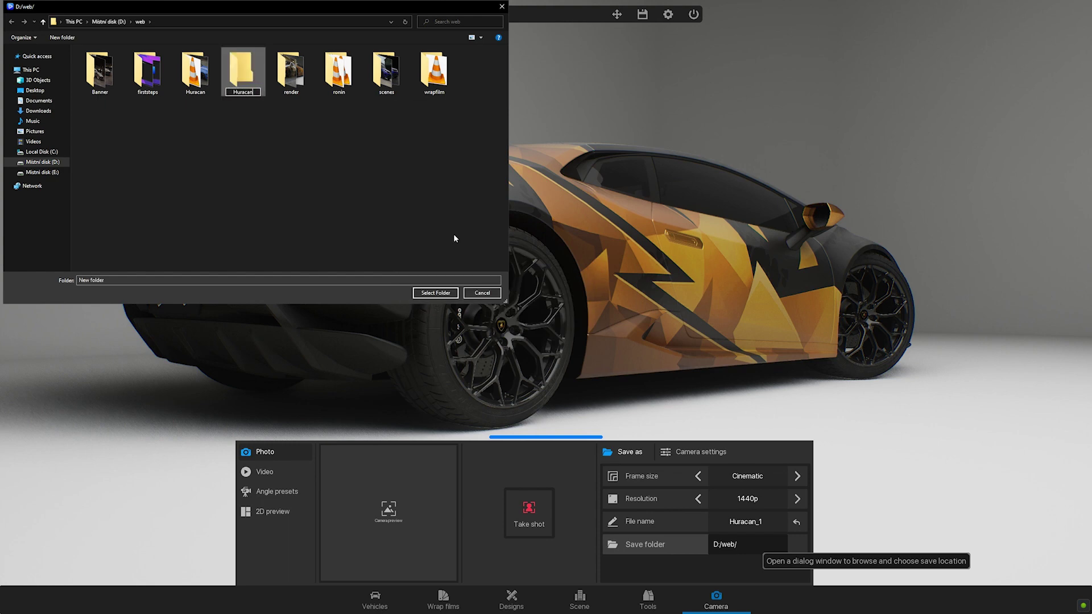
{"action": "key", "text": "Return"}
{"action": "key", "text": "Return"}
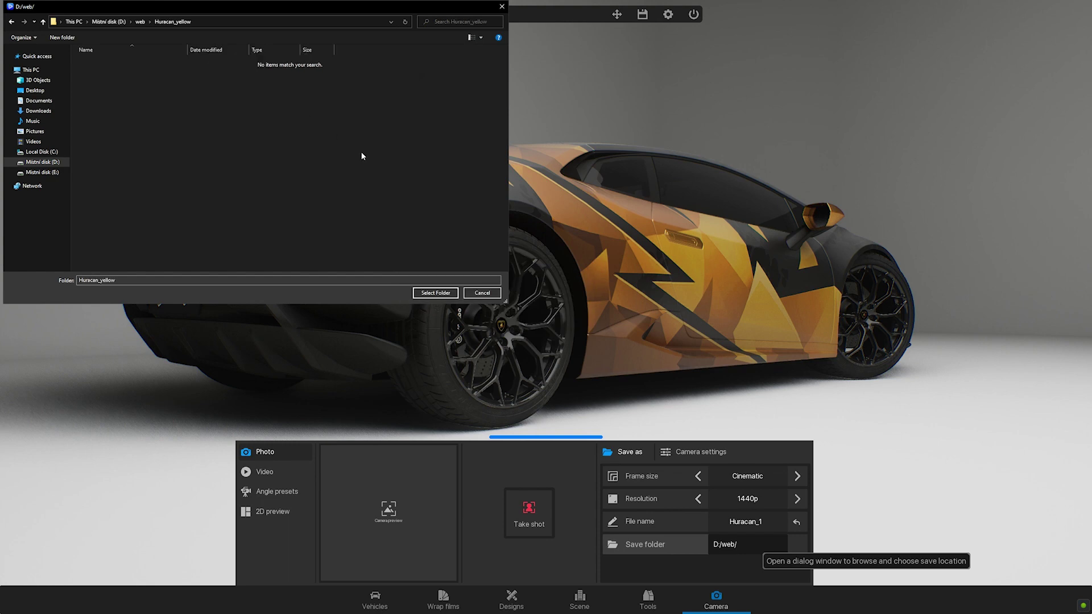
{"action": "left_click", "coordinate": [435, 293]}
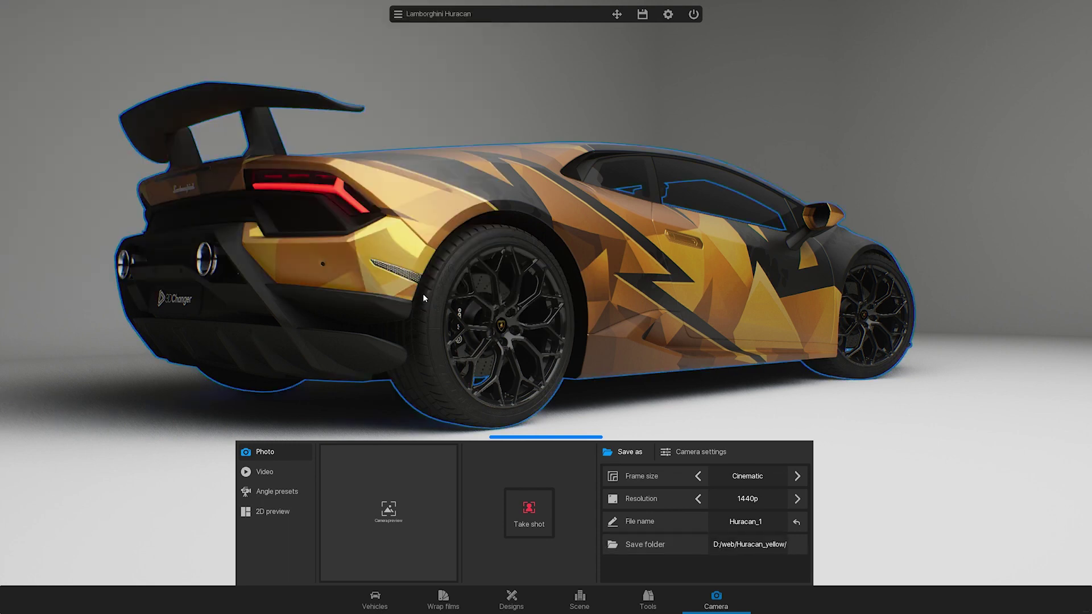
{"action": "left_click", "coordinate": [526, 506]}
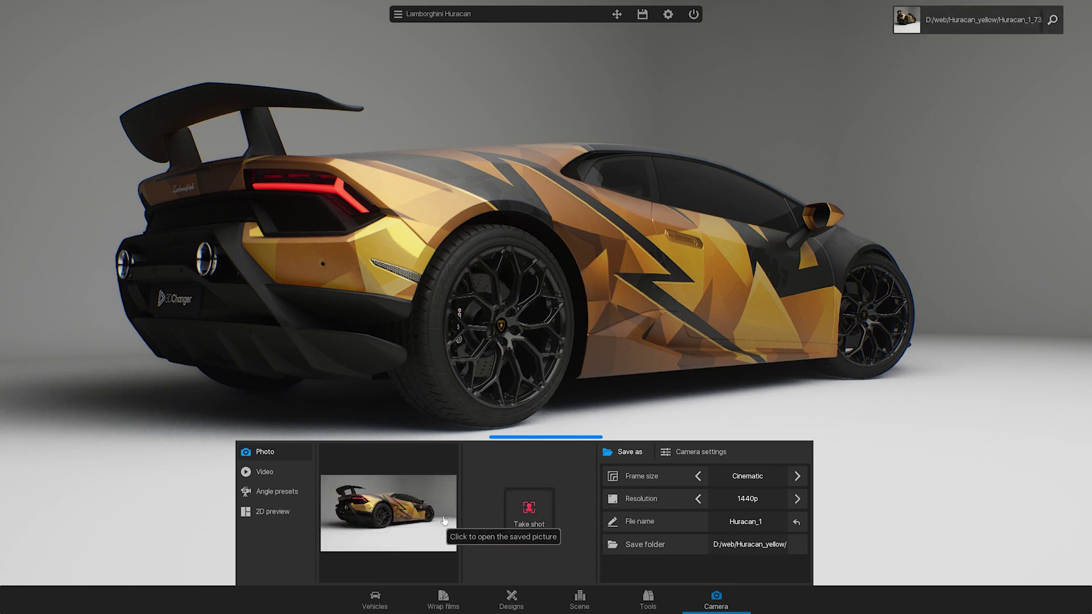
Step: Choose the 00:15 lightning camera animation for the video and preview it
{"action": "left_click", "coordinate": [300, 479]}
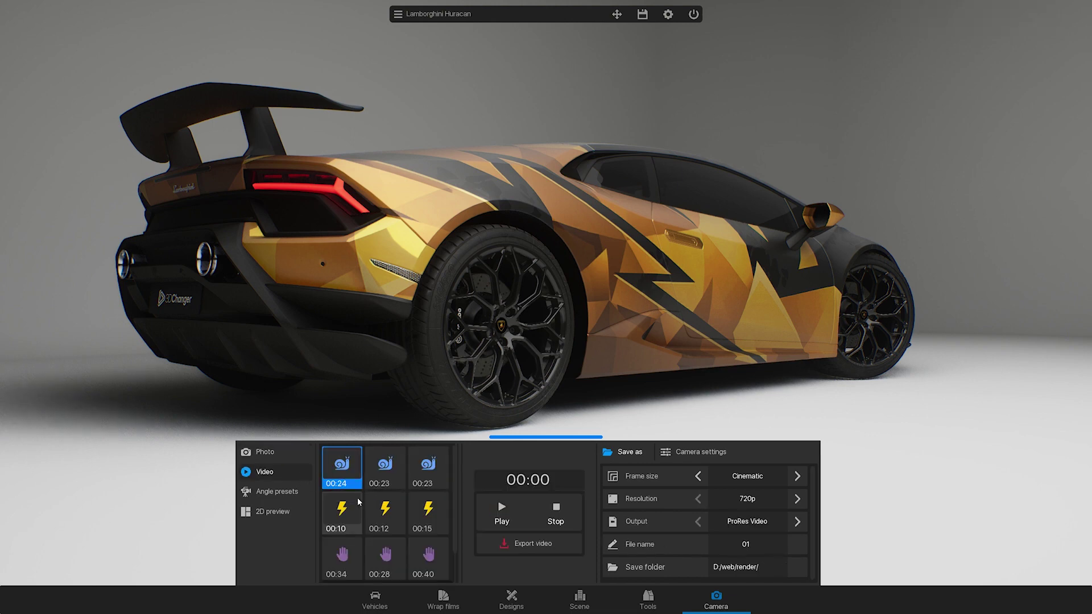
{"action": "scroll", "coordinate": [455, 491], "scroll_direction": "down", "scroll_amount": 2}
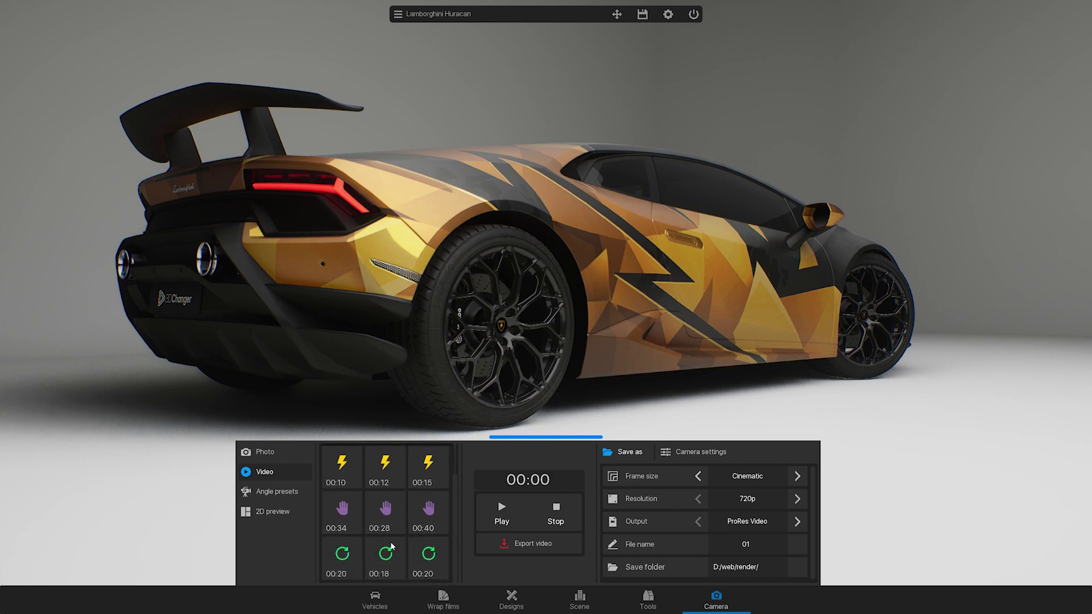
{"action": "scroll", "coordinate": [458, 560], "scroll_direction": "up", "scroll_amount": 2}
{"action": "left_click", "coordinate": [430, 518]}
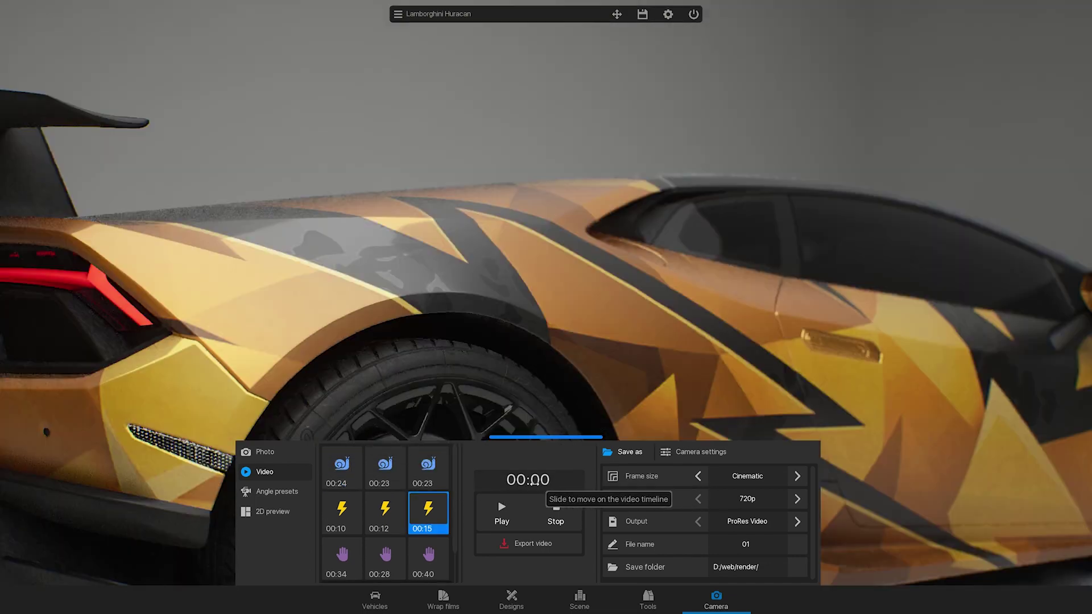
{"action": "left_click", "coordinate": [556, 514]}
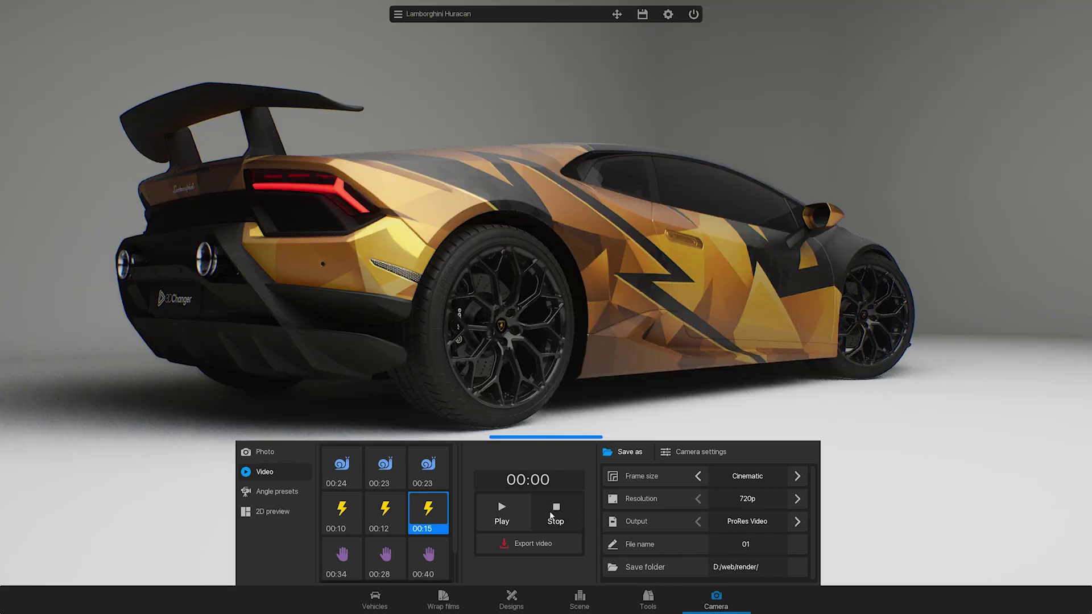
{"action": "left_click", "coordinate": [501, 515]}
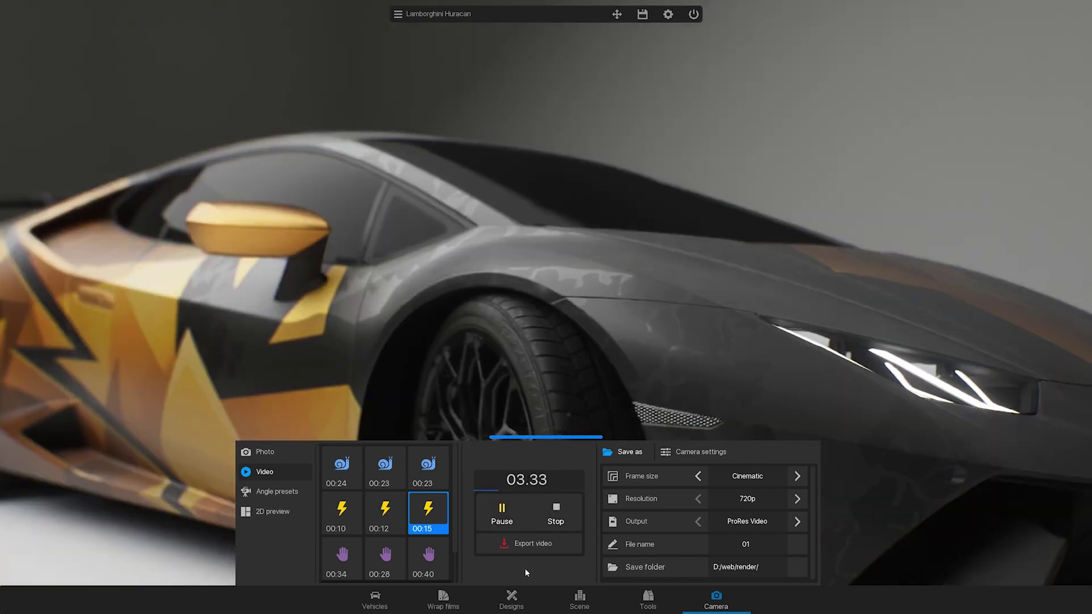
{"action": "left_click", "coordinate": [501, 515]}
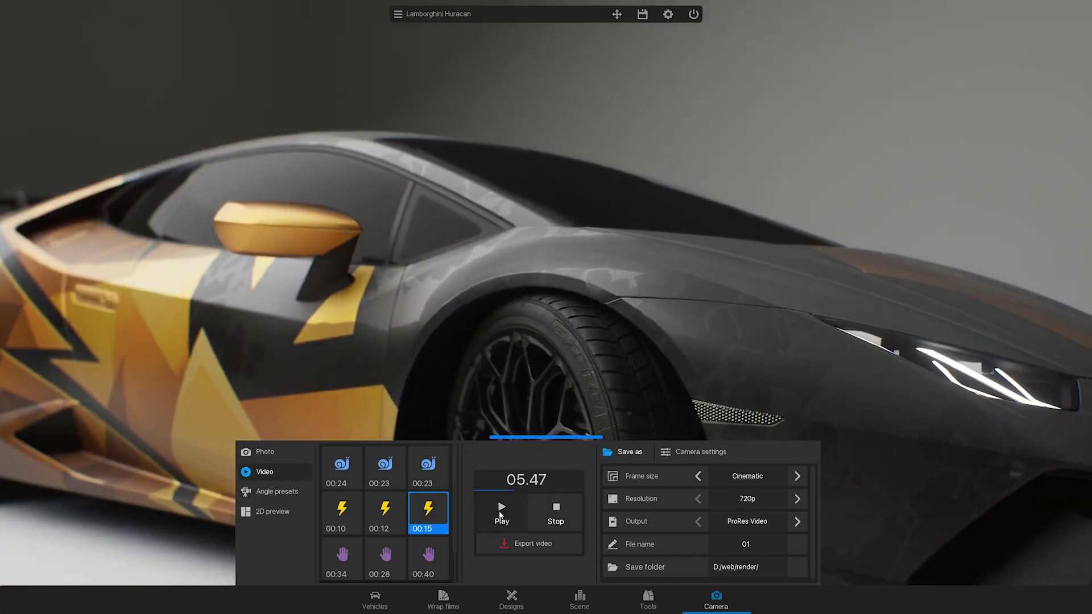
Step: Pull the arm length back to about 504, set 1440p, and export the ProRes video
{"action": "left_click", "coordinate": [695, 455]}
{"action": "left_click_drag", "start_coordinate": [751, 522], "coordinate": [791, 524]}
{"action": "left_click", "coordinate": [623, 452]}
{"action": "left_click", "coordinate": [796, 499]}
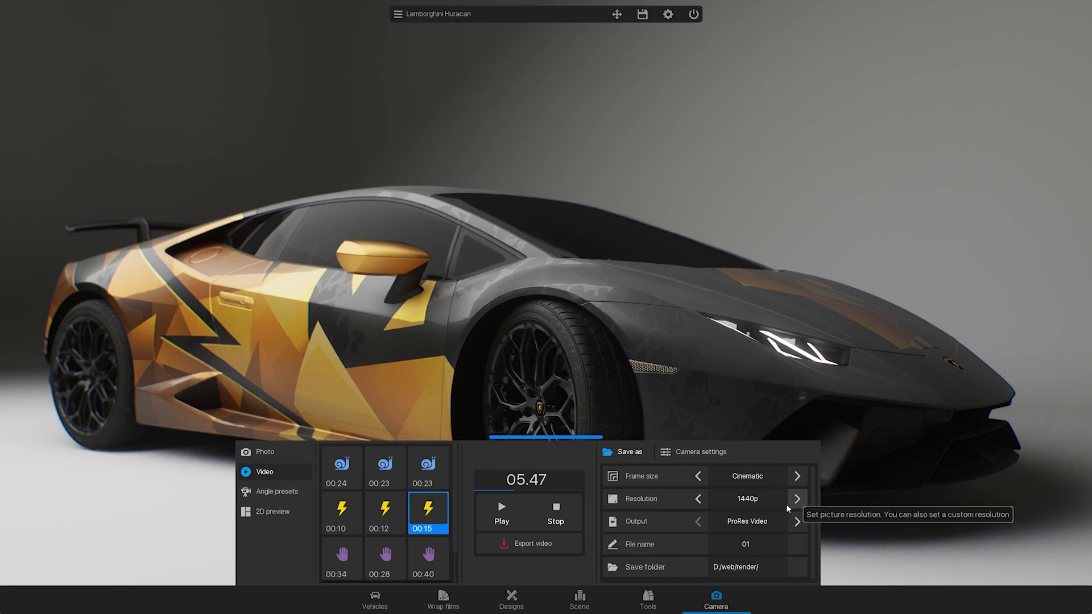
{"action": "left_click", "coordinate": [550, 545]}
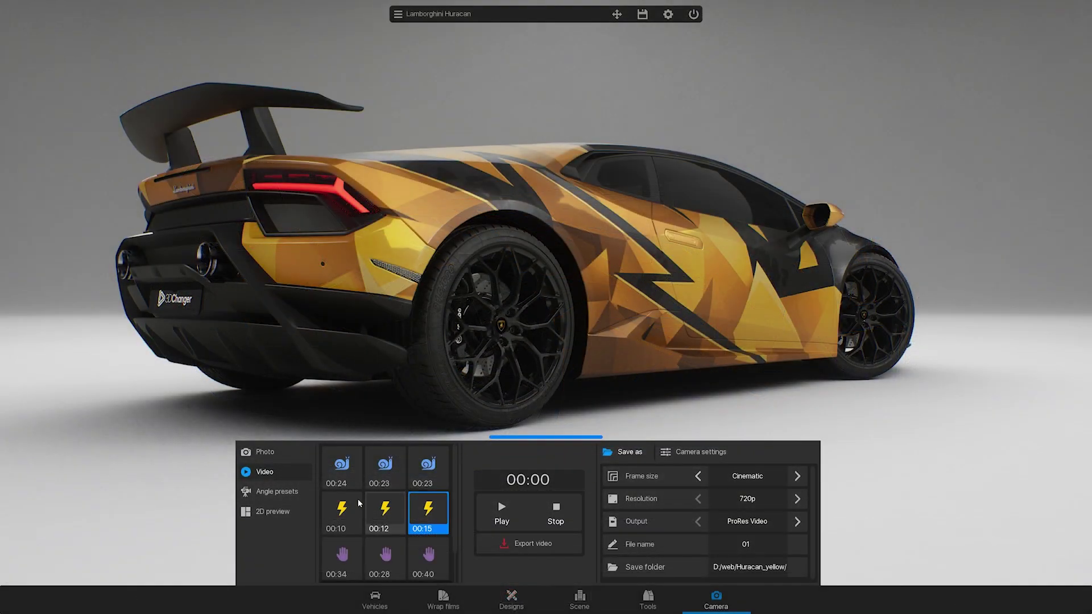
{"action": "left_click", "coordinate": [294, 496]}
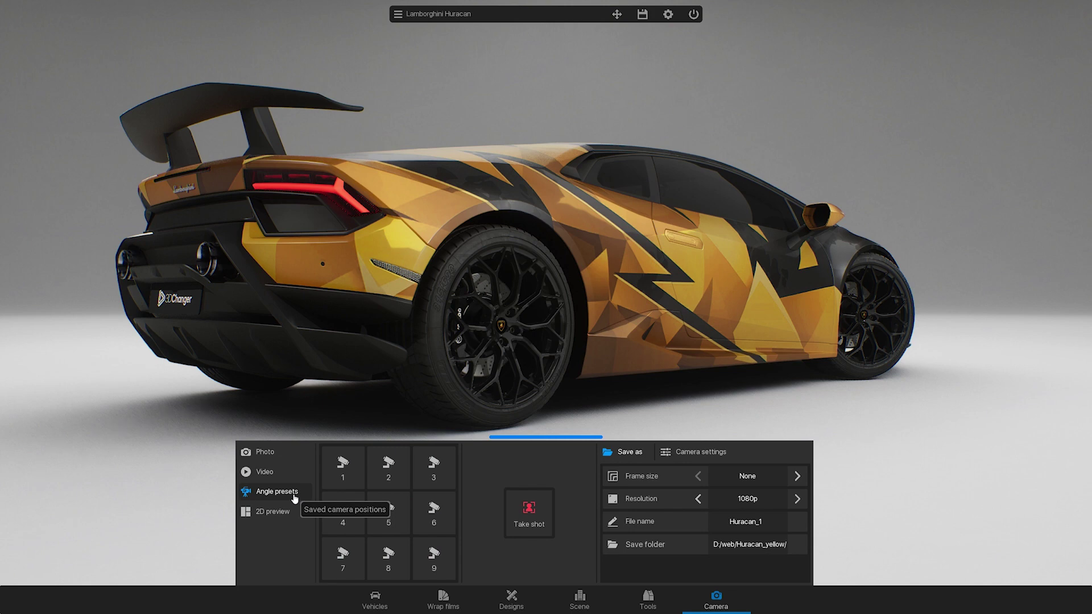
Step: Use angle preset 2's side view, with zoom about 37.94 mm and pitch 0.63
{"action": "left_click", "coordinate": [343, 477]}
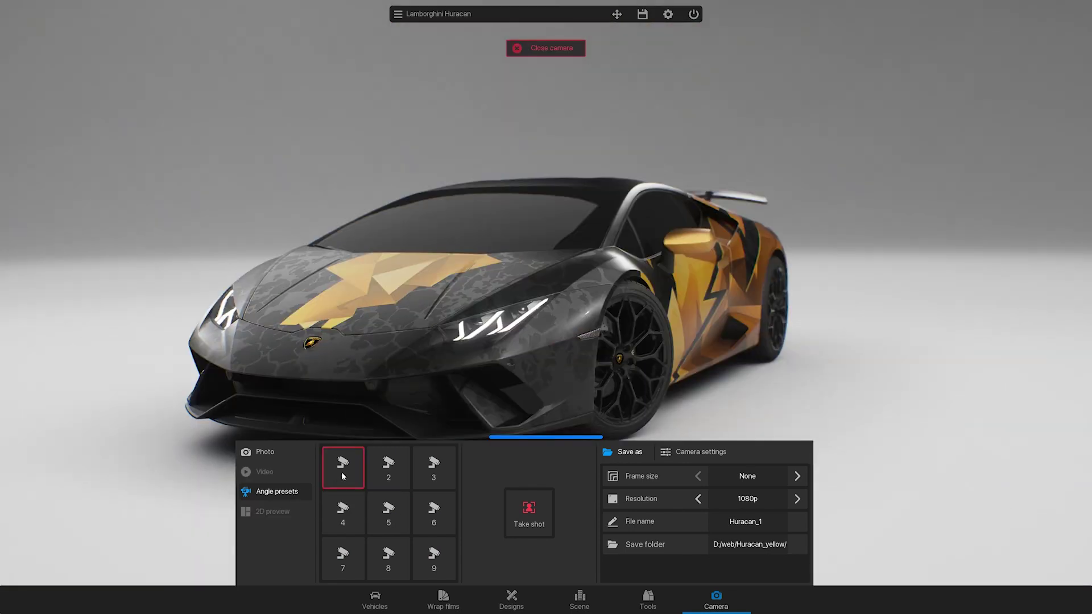
{"action": "left_click", "coordinate": [389, 472]}
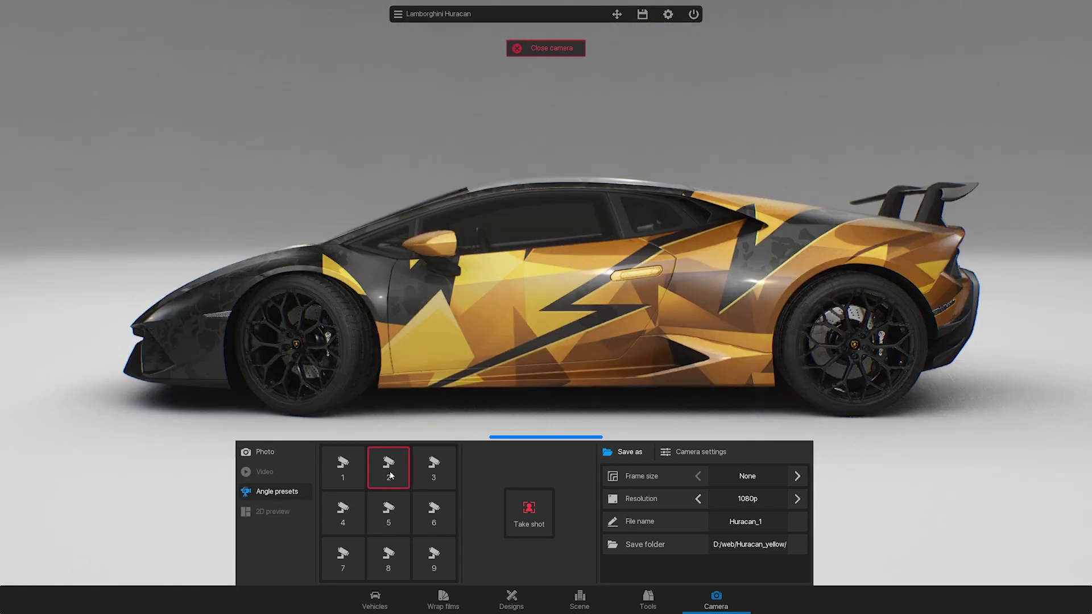
{"action": "left_click", "coordinate": [690, 455]}
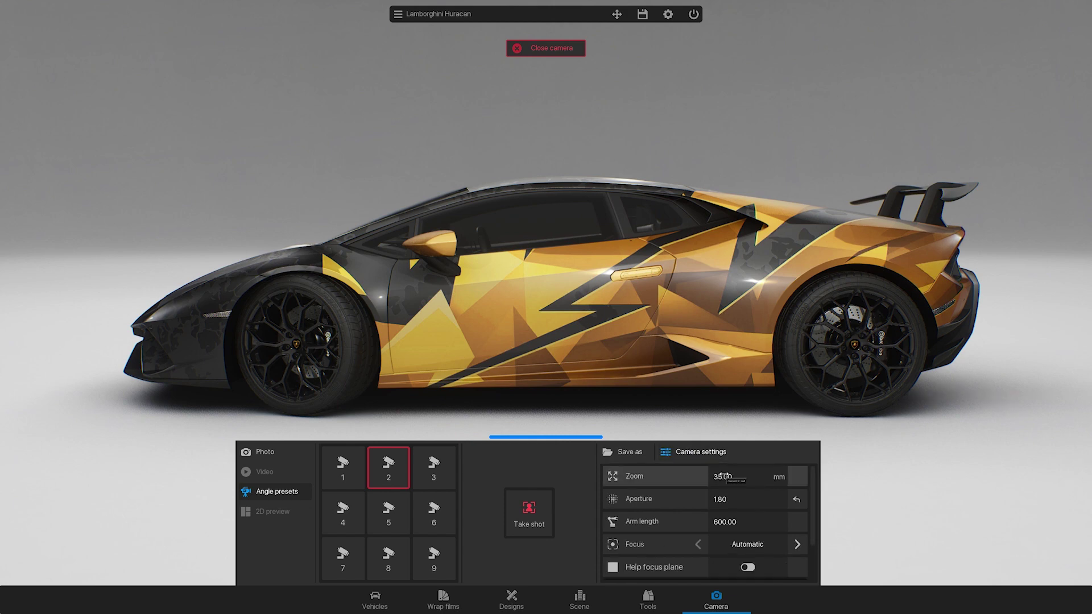
{"action": "left_click_drag", "start_coordinate": [725, 477], "coordinate": [760, 478]}
{"action": "scroll", "coordinate": [765, 537], "scroll_direction": "down", "scroll_amount": 3}
{"action": "left_click_drag", "start_coordinate": [725, 547], "coordinate": [748, 548]}
Step: Take the side-view photo into Huracan_yellow and leave the preset camera view
{"action": "left_click", "coordinate": [641, 459]}
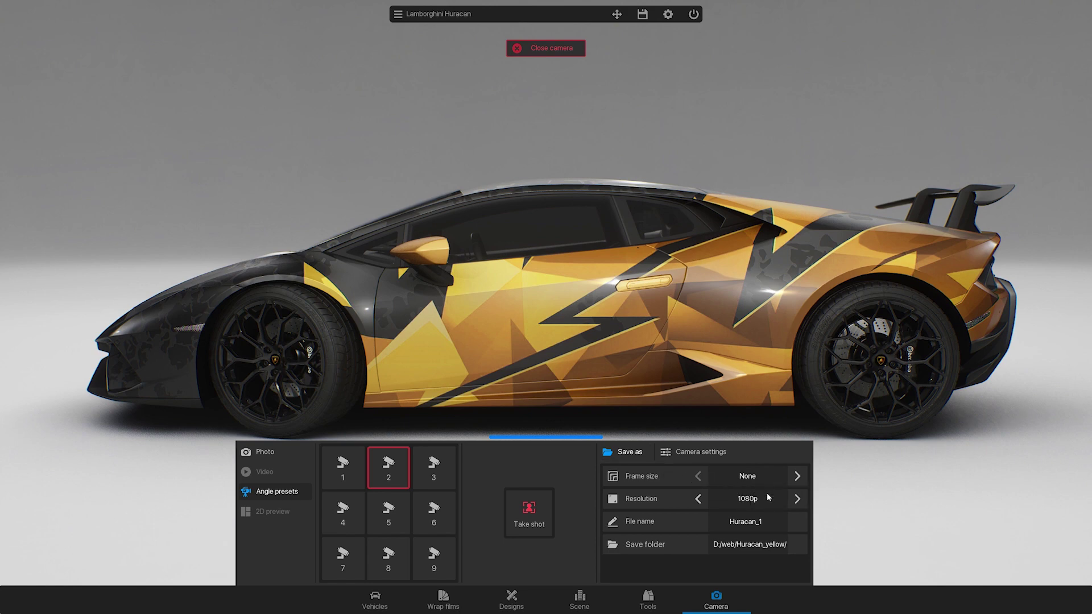
{"action": "left_click", "coordinate": [534, 526]}
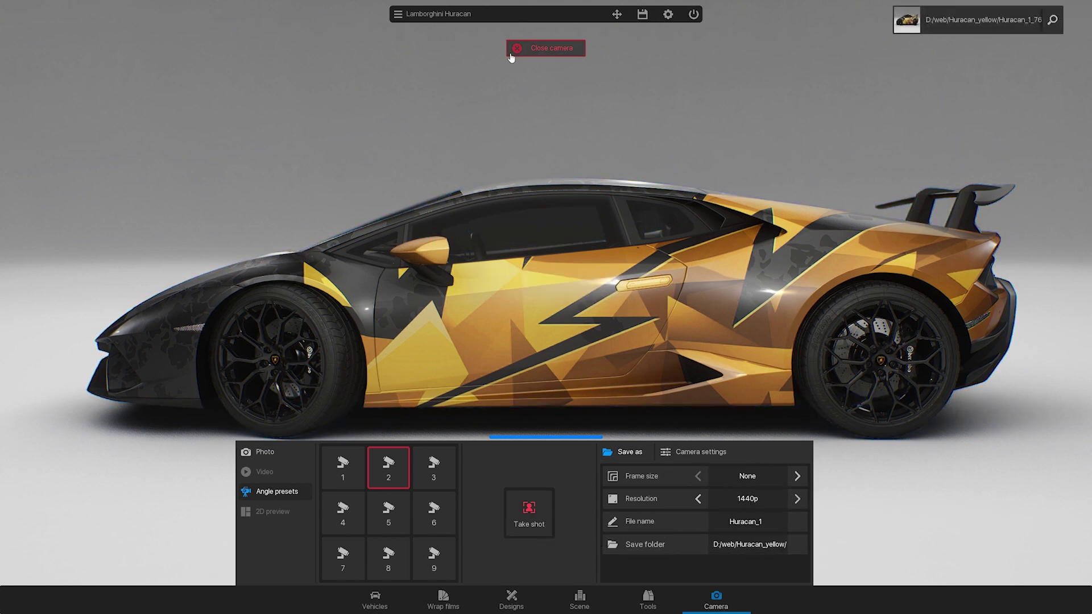
{"action": "left_click", "coordinate": [510, 52]}
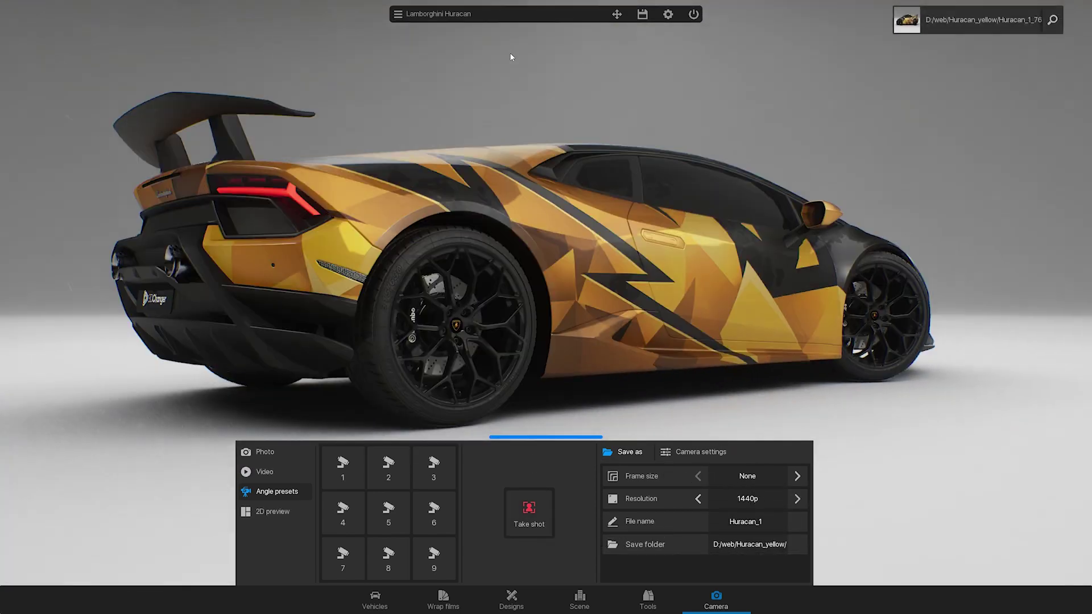
Step: Render the 2D template preview and review the side, rear, front and top pages
{"action": "left_click", "coordinate": [293, 515]}
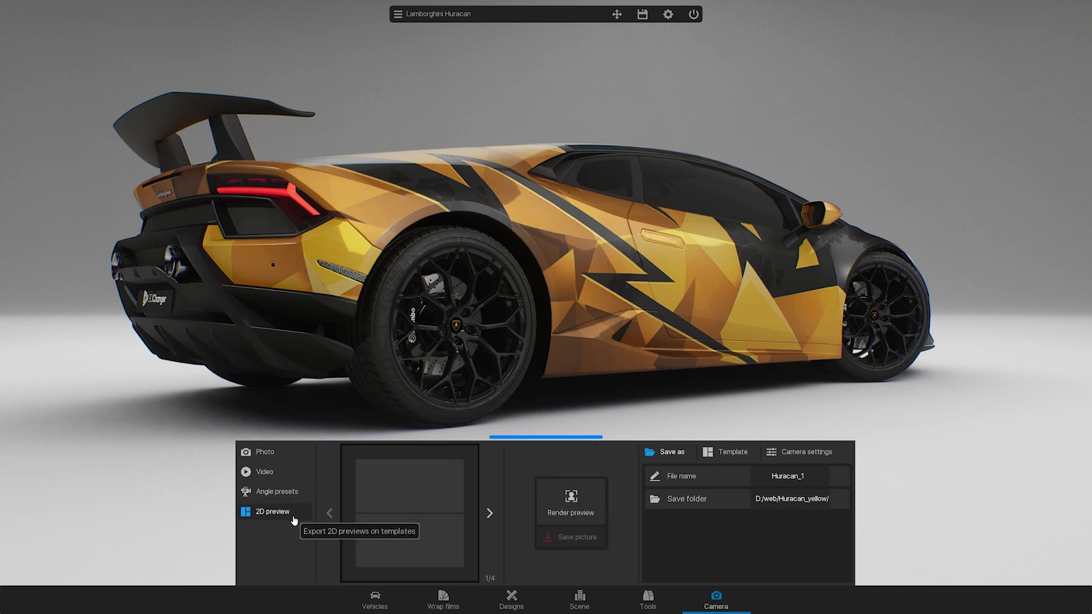
{"action": "left_click", "coordinate": [588, 500]}
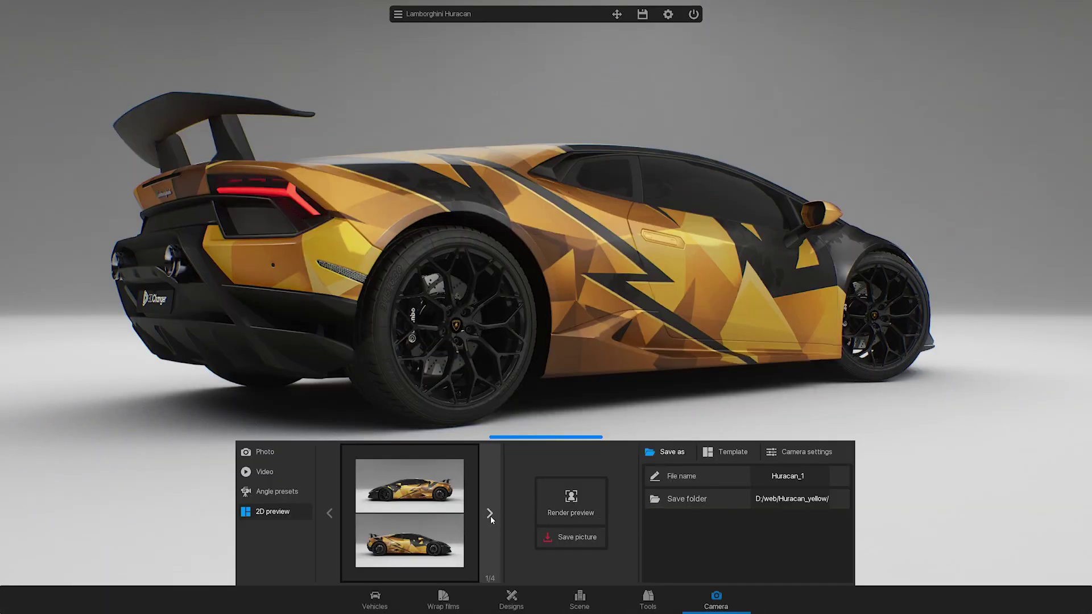
{"action": "left_click", "coordinate": [489, 515]}
{"action": "left_click", "coordinate": [488, 516]}
{"action": "left_click", "coordinate": [330, 517]}
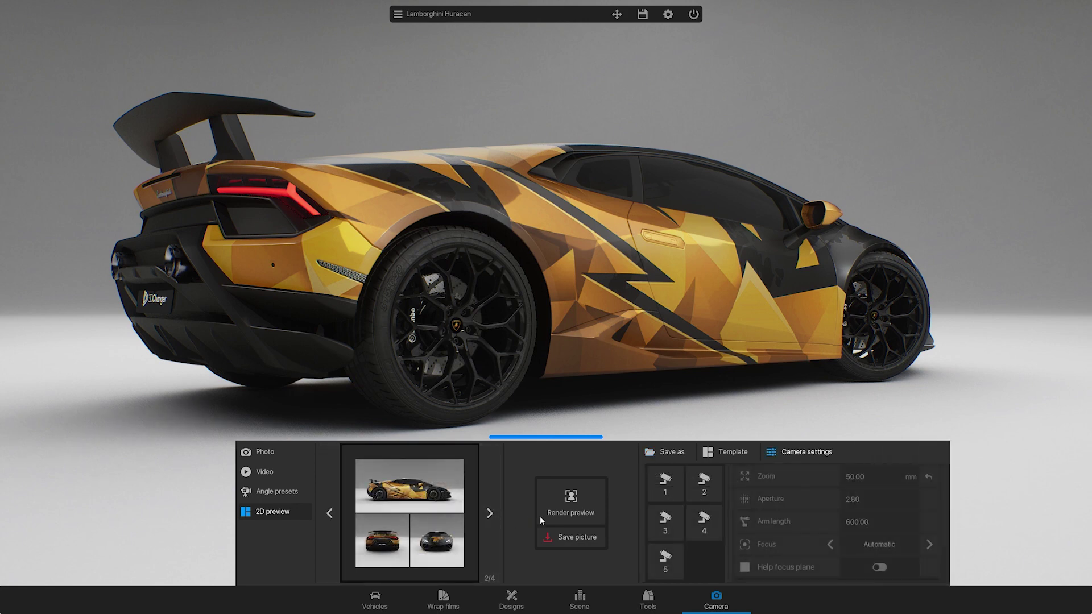
Step: Check camera slots 4, 5 and 3, set the rear zoom to 60, and re-render
{"action": "left_click", "coordinate": [704, 530]}
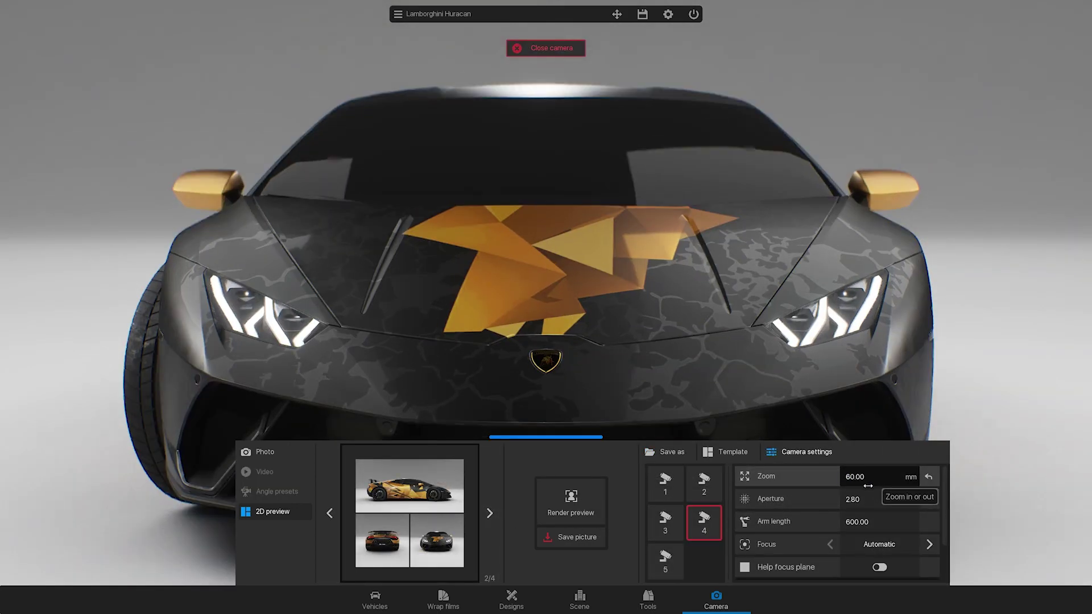
{"action": "left_click", "coordinate": [671, 563]}
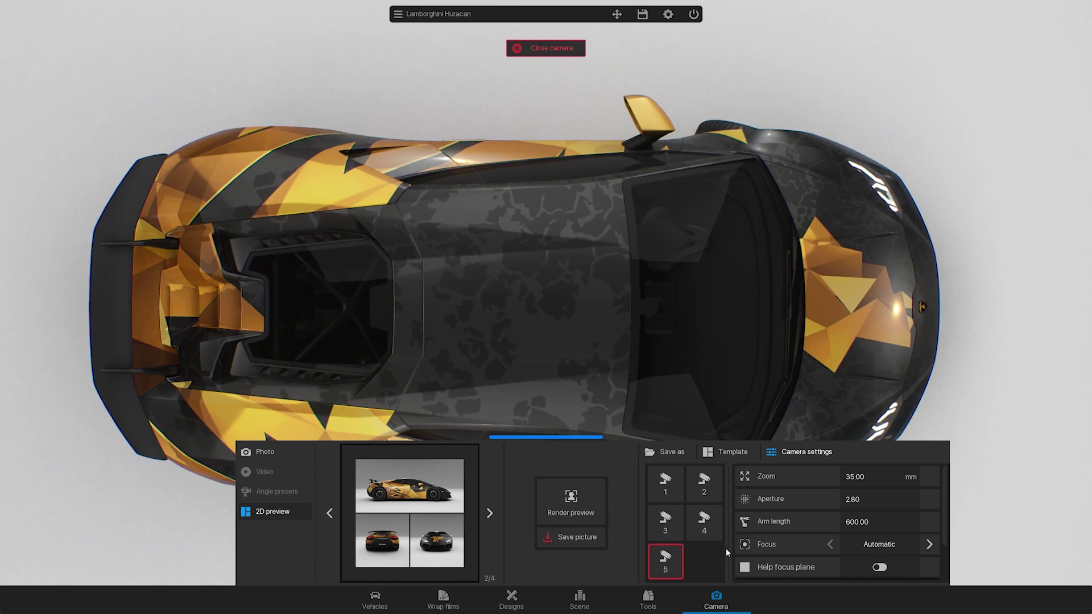
{"action": "left_click", "coordinate": [671, 526]}
{"action": "scroll", "coordinate": [876, 477], "scroll_direction": "up", "scroll_amount": 1}
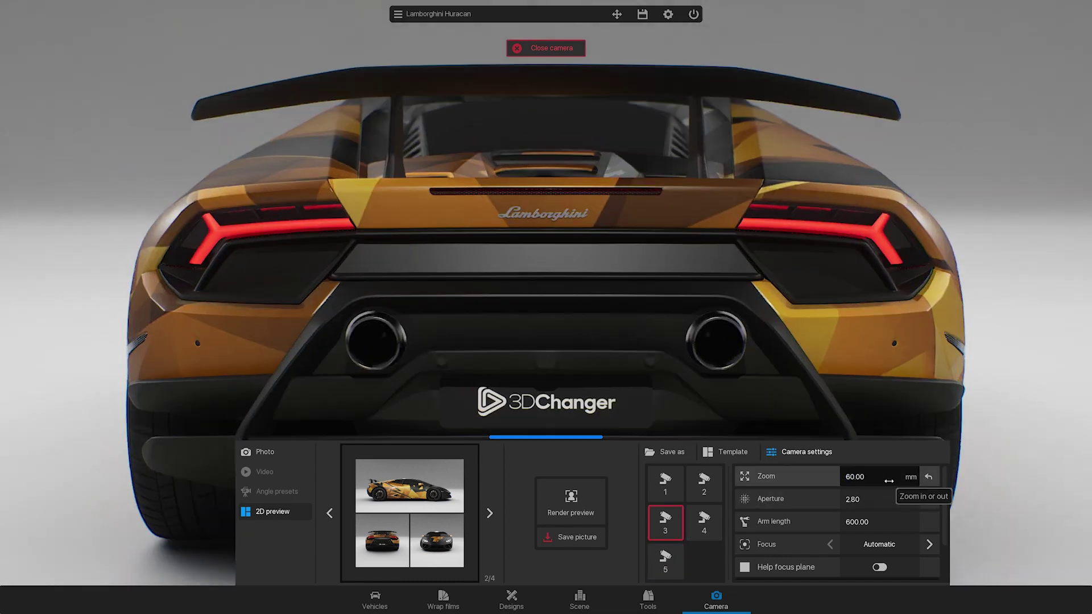
{"action": "left_click", "coordinate": [591, 510]}
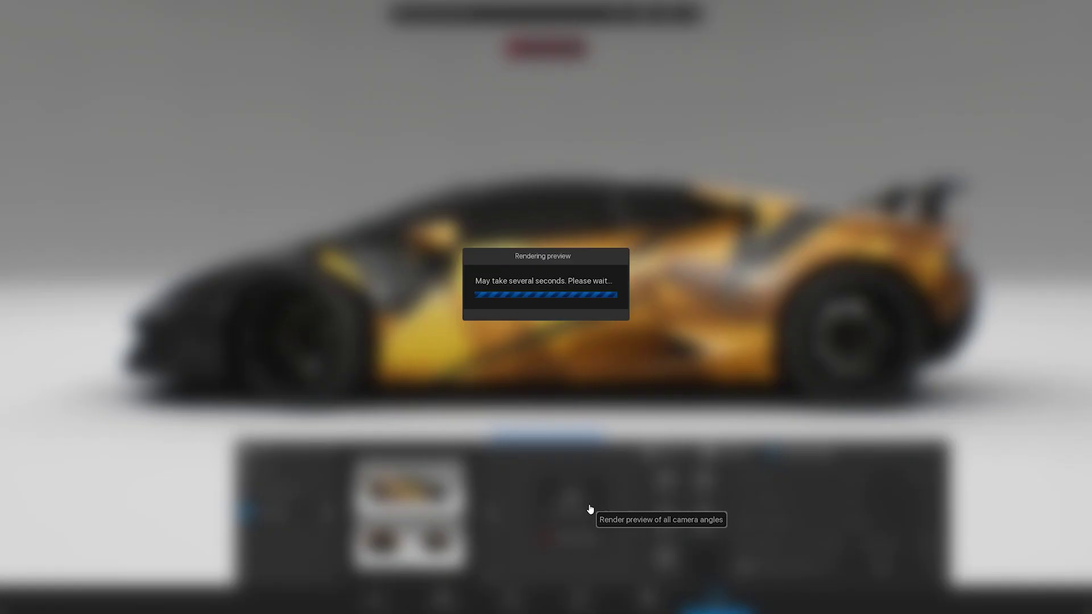